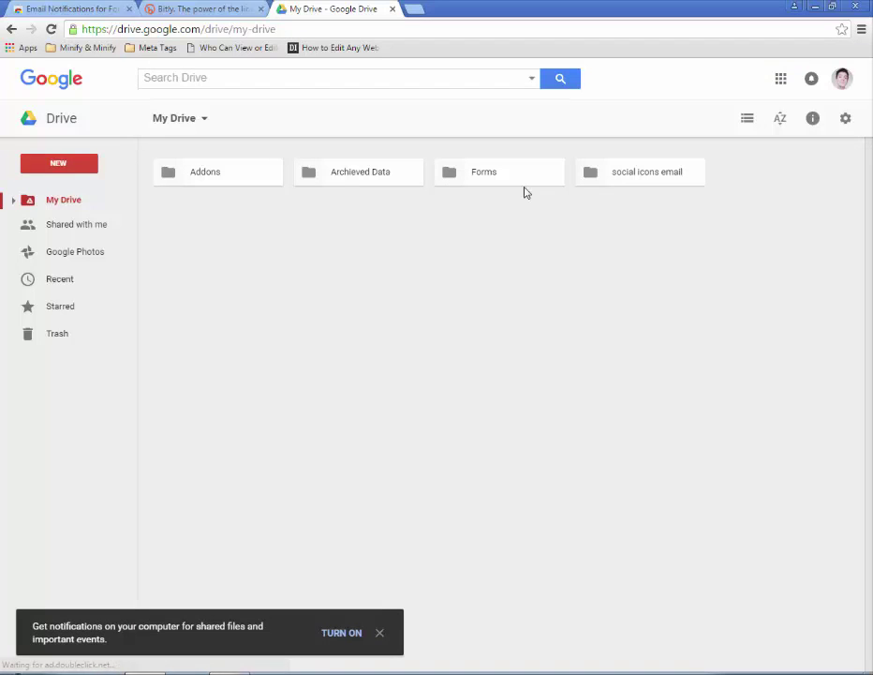
# - Dismiss the My Drive context menu and open the Forms folder
pyautogui.rightClick(326, 271)
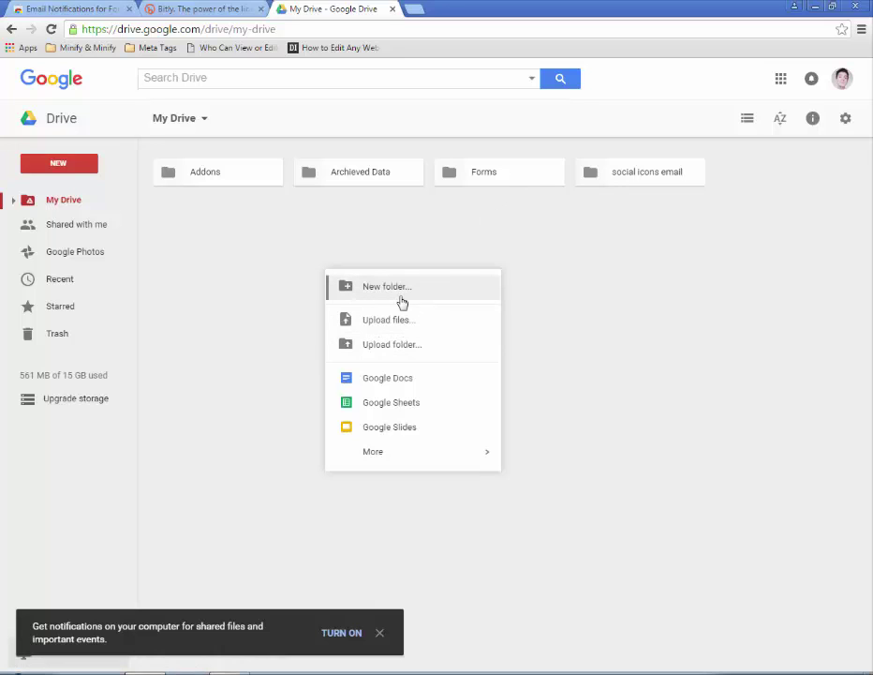
pyautogui.click(483, 220)
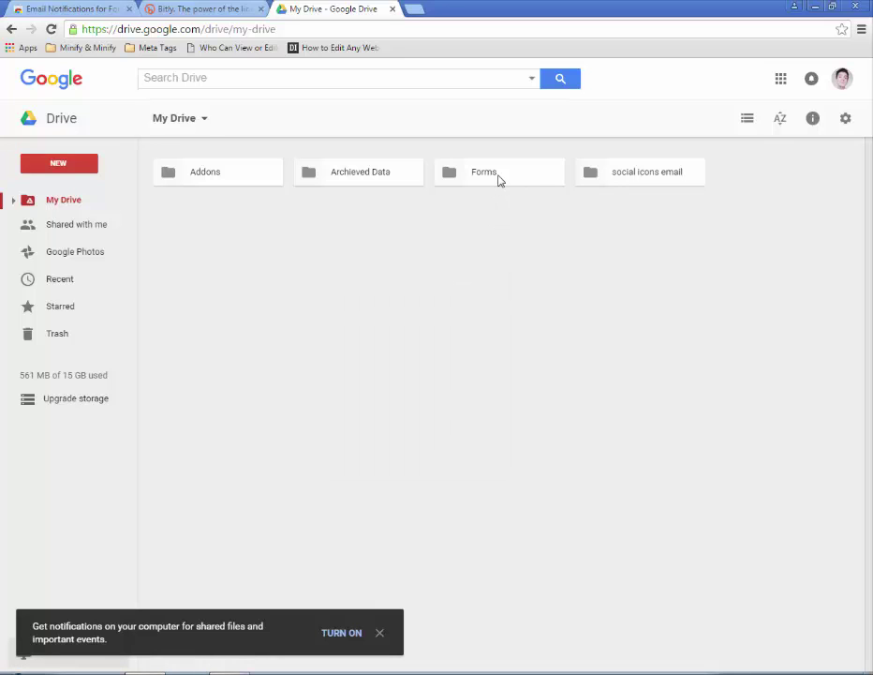
pyautogui.doubleClick(499, 180)
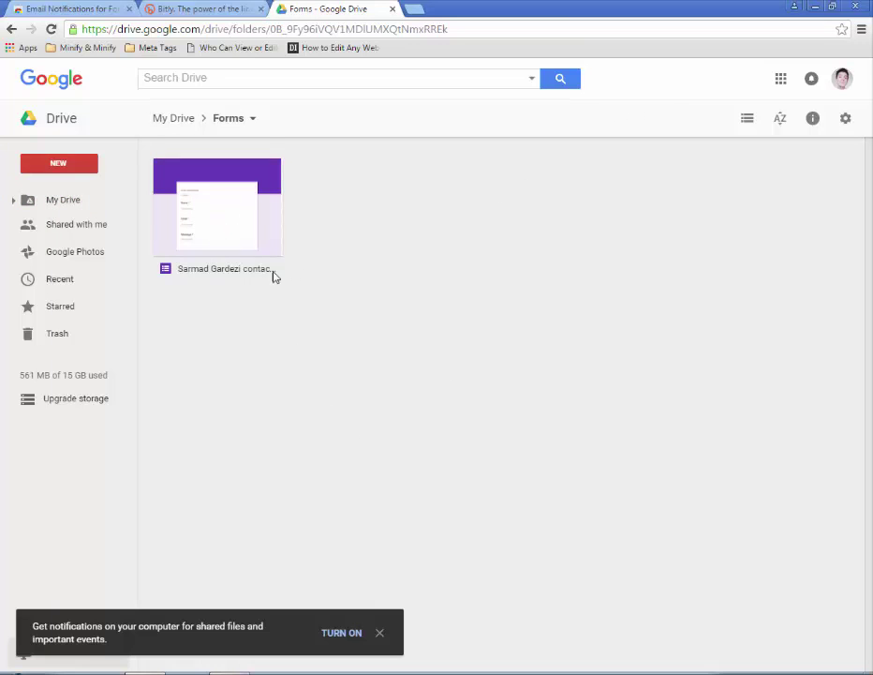
# - Load sarmadgardezi.com/contact.html in a new tab
pyautogui.click(412, 9)
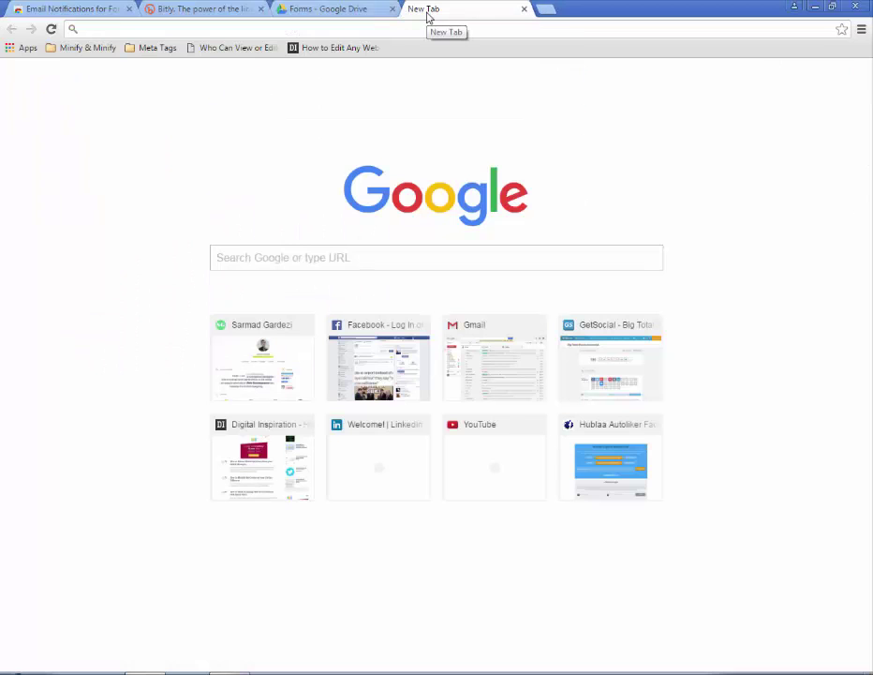
pyautogui.write('sramad')
pyautogui.press('BackSpace')
pyautogui.press('BackSpace')
pyautogui.press('BackSpace')
pyautogui.press('BackSpace')
pyautogui.press('BackSpace')
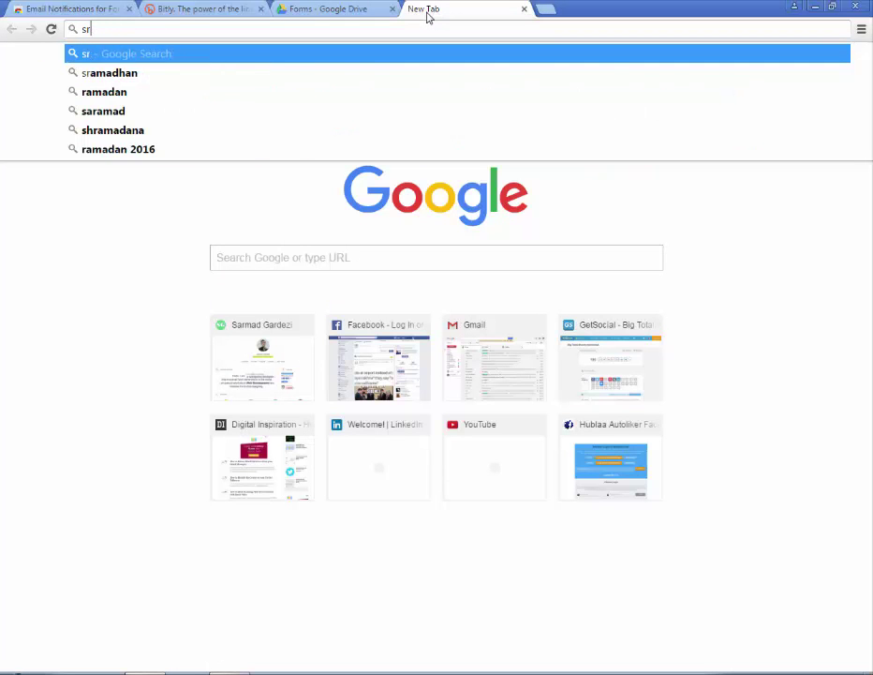
pyautogui.write('ar')
pyautogui.press('End')
pyautogui.write('/c')
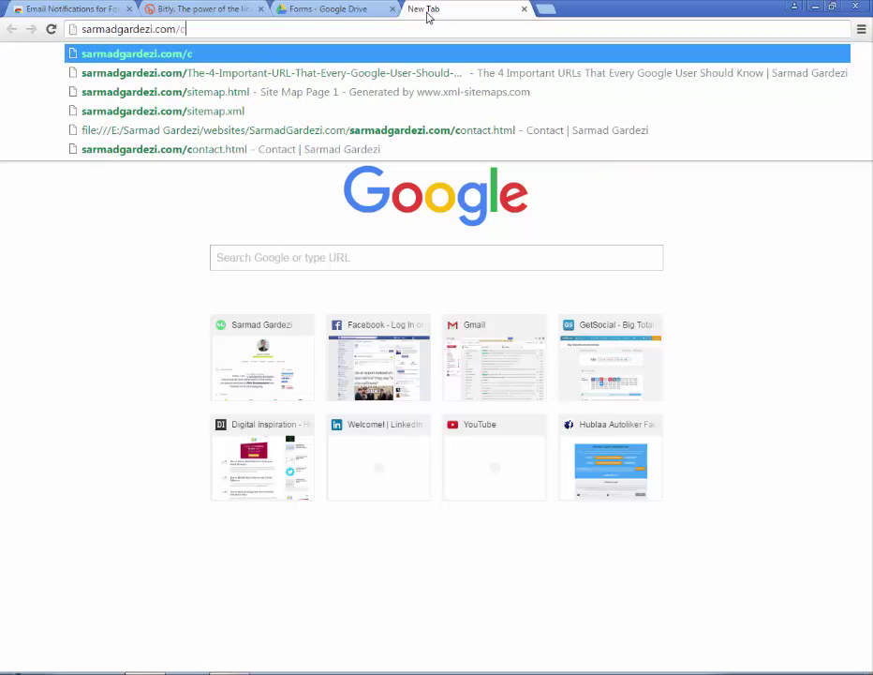
pyautogui.write('ontact.html')
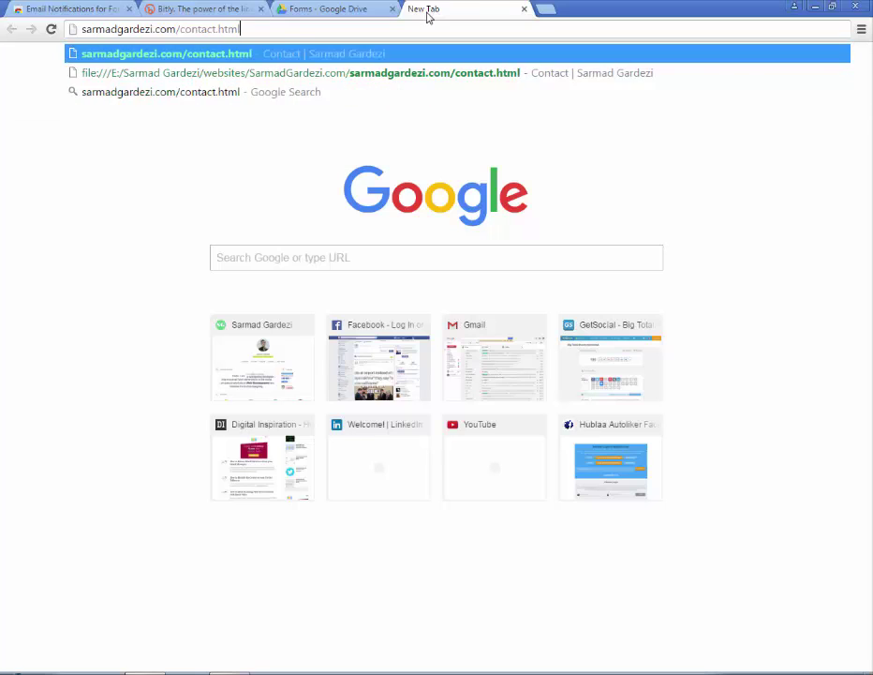
pyautogui.press('Return')
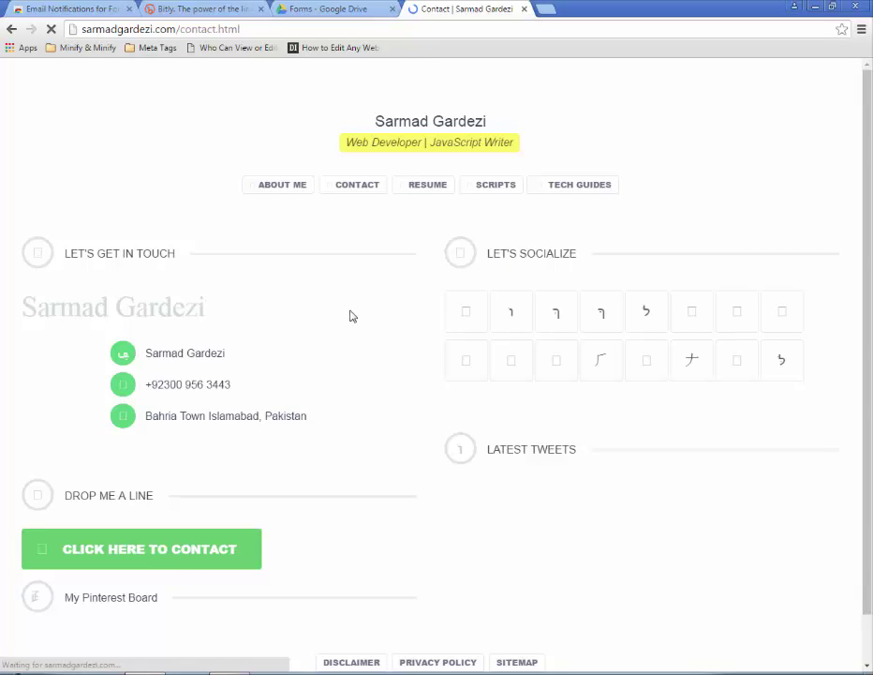
# - Follow the contact page's 'Click here to contact' link to the Google Form
pyautogui.scroll(-1, 352, 316)
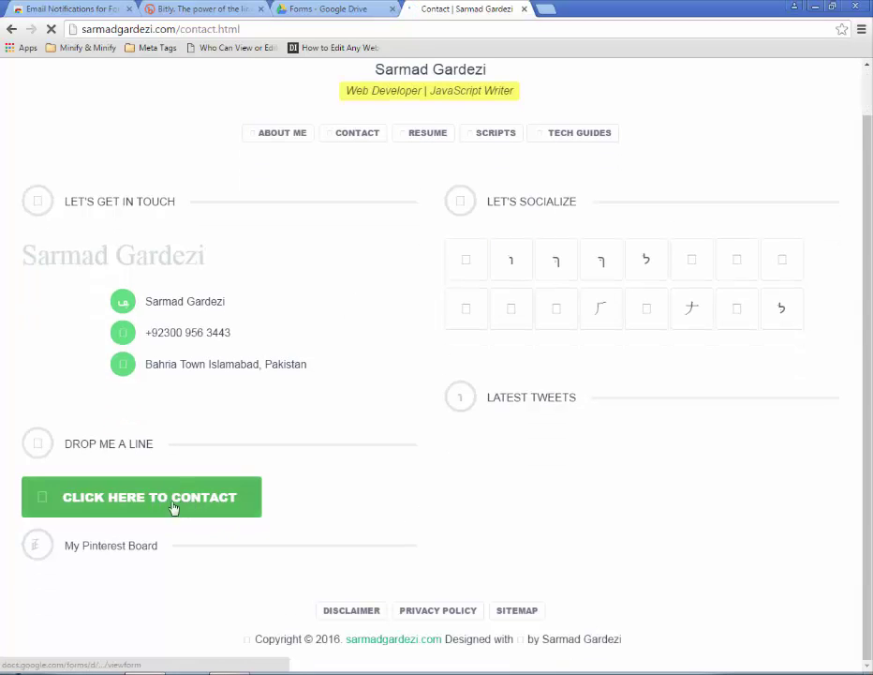
pyautogui.scroll(1, 187, 507)
pyautogui.scroll(-1, 200, 524)
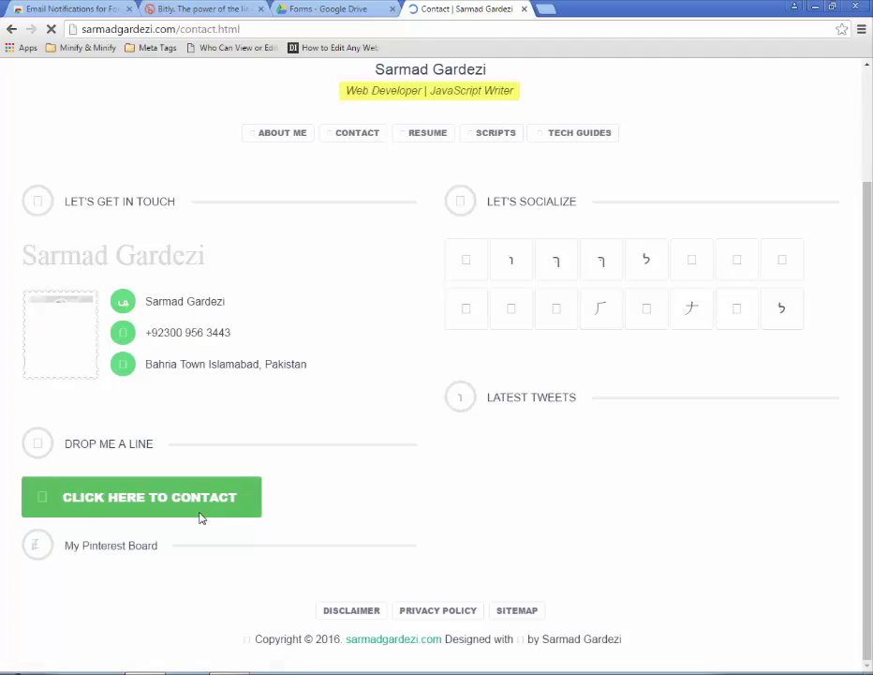
pyautogui.click(155, 500)
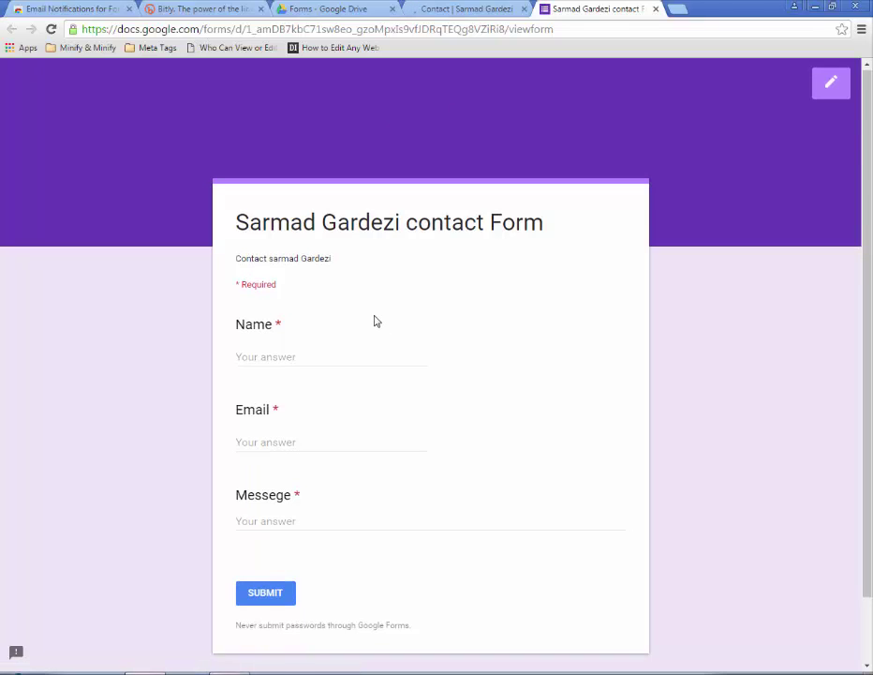
# - Look over the live contact form, then close it and the sarmadgardezi.com contact page
pyautogui.scroll(-1, 511, 195)
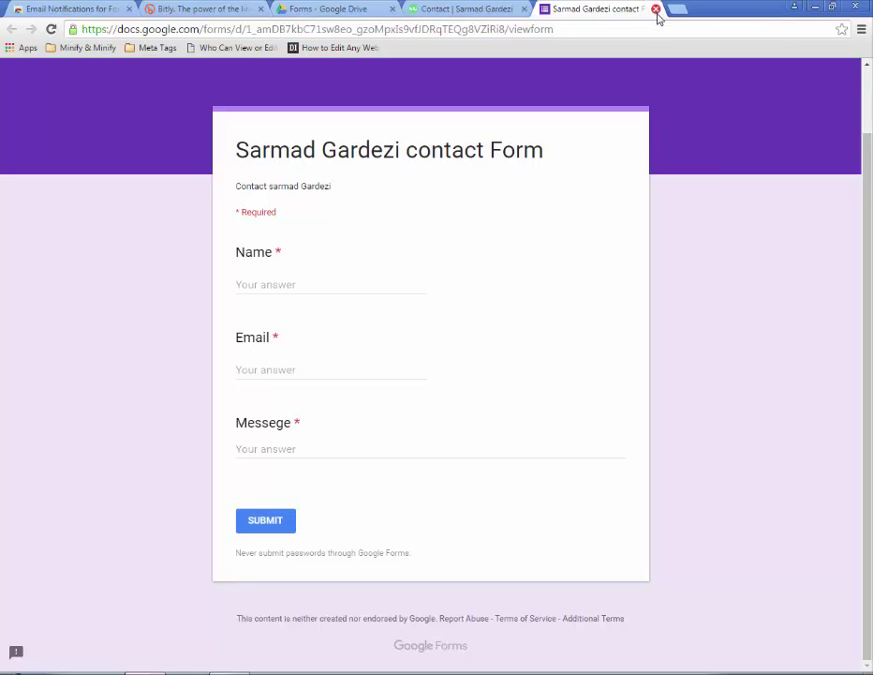
pyautogui.click(657, 11)
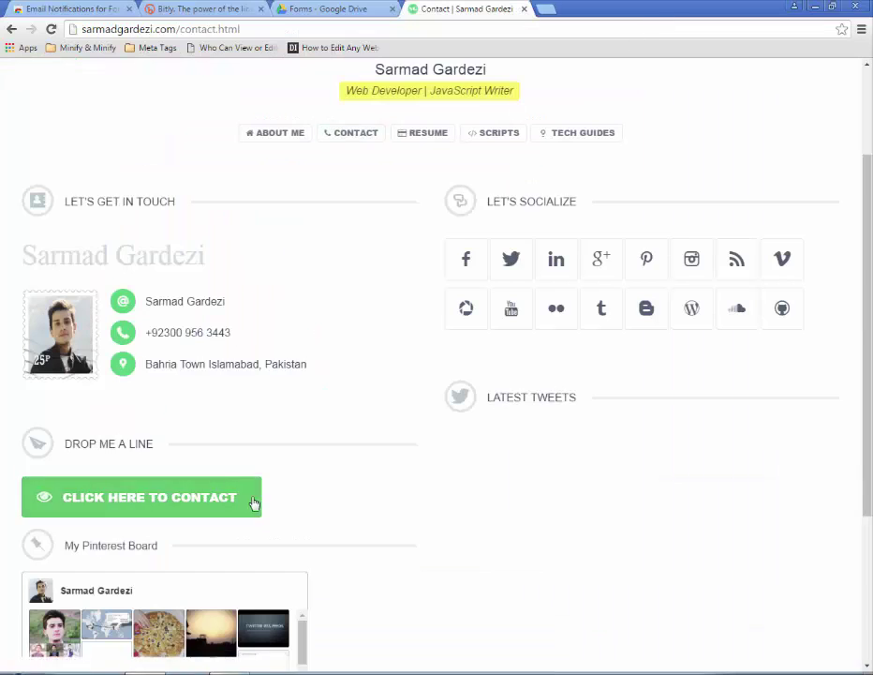
pyautogui.scroll(-3, 403, 351)
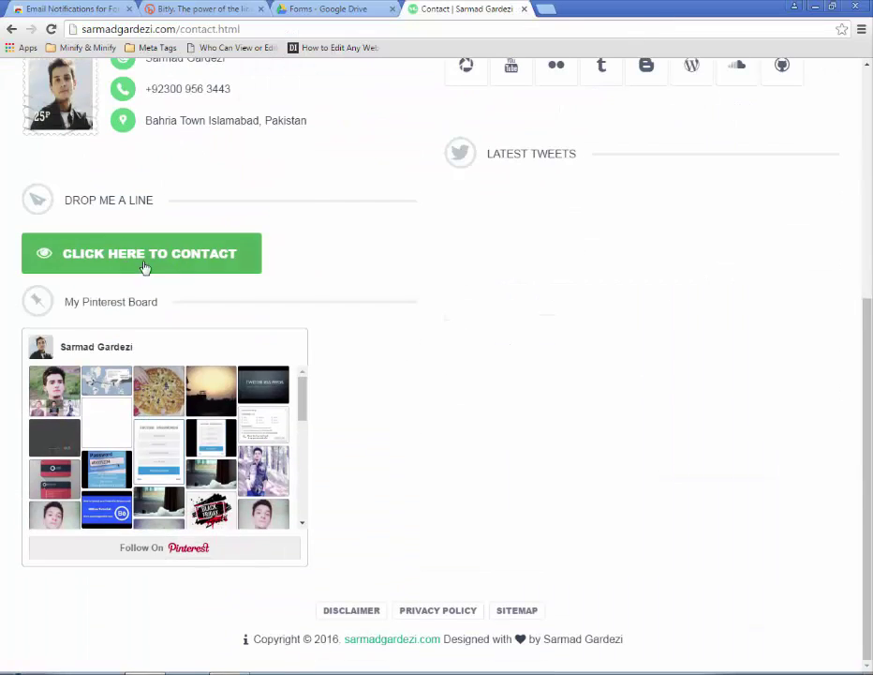
pyautogui.scroll(5, 428, 289)
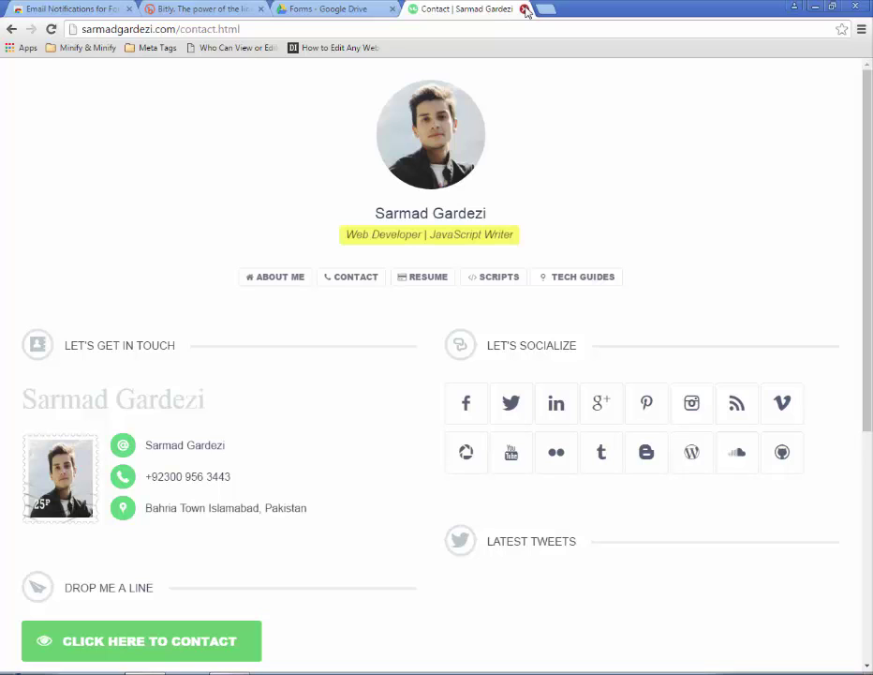
pyautogui.click(526, 9)
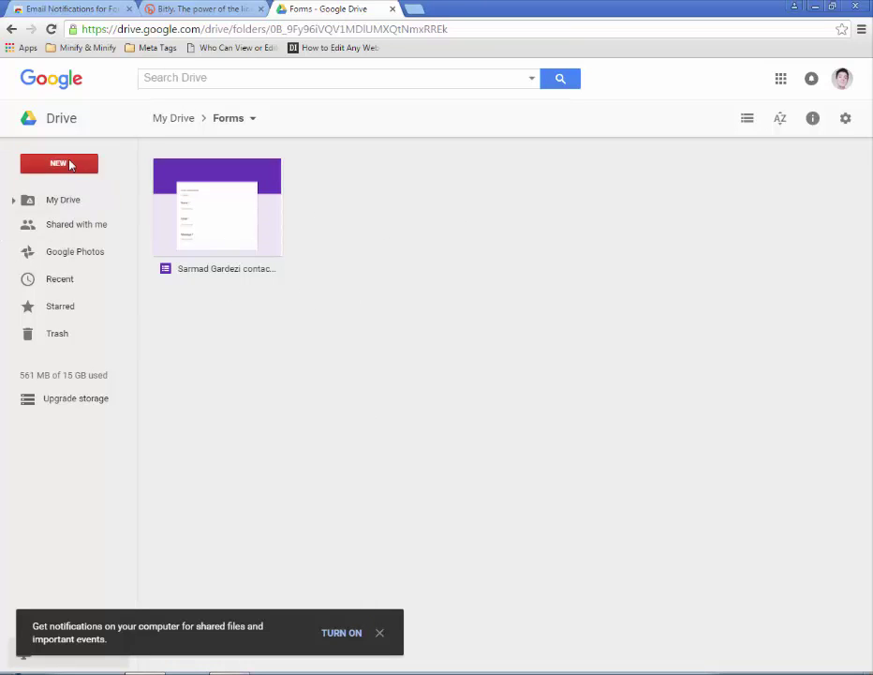
# - Create a blank Google Form from NEW > More > Google Forms in the Forms folder
pyautogui.click(69, 165)
pyautogui.moveTo(107, 364)
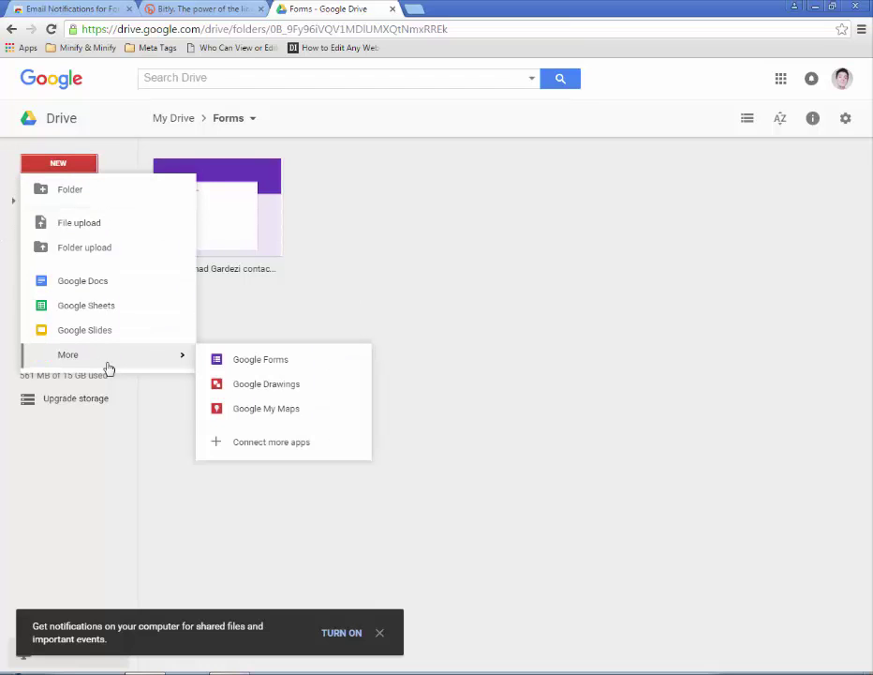
pyautogui.click(320, 367)
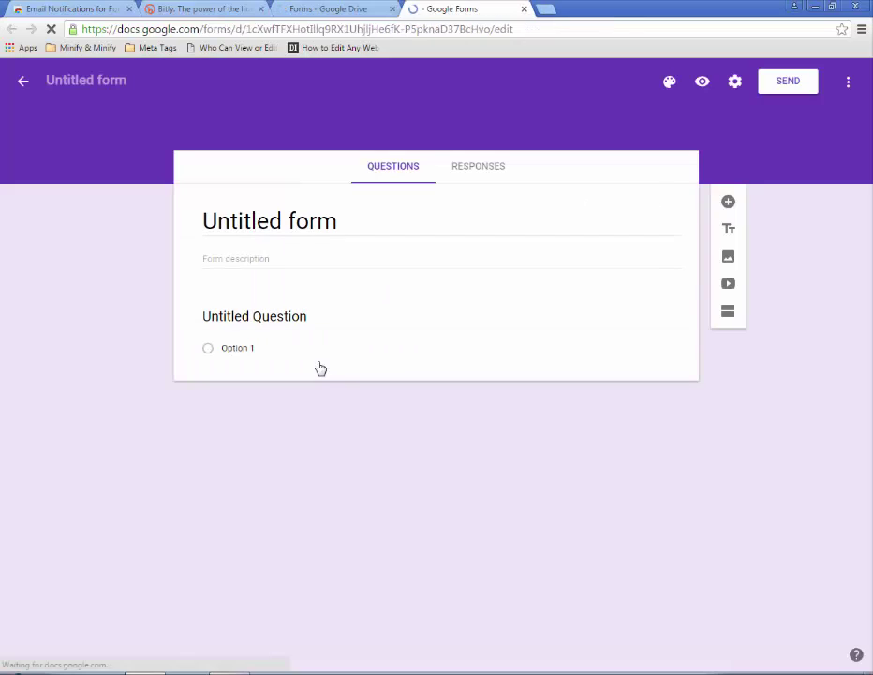
# - Name the file 'Demo Form' and set the form title to 'Demo Contact Form'
pyautogui.click(125, 82)
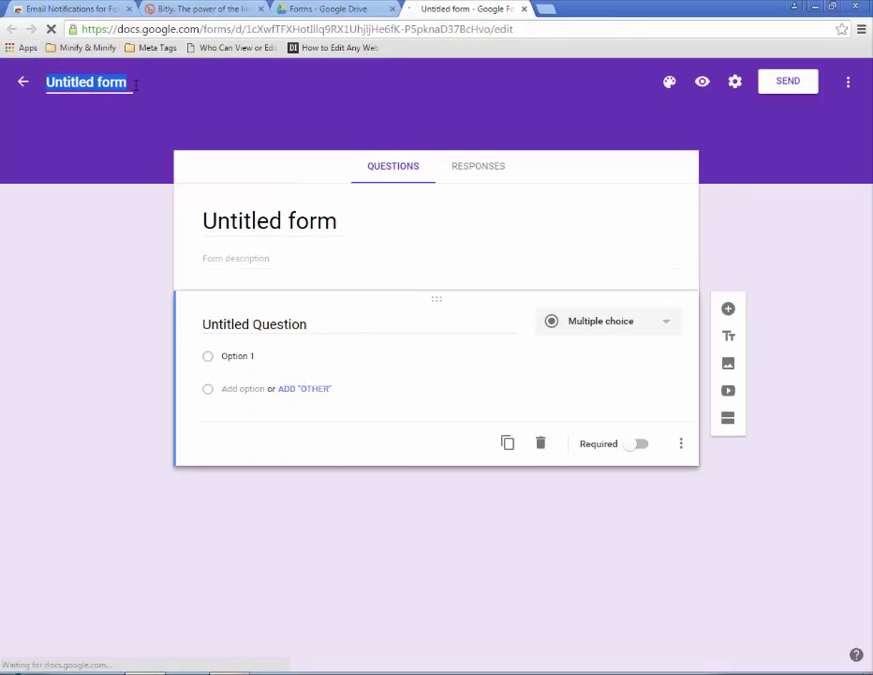
pyautogui.write('Demo Form')
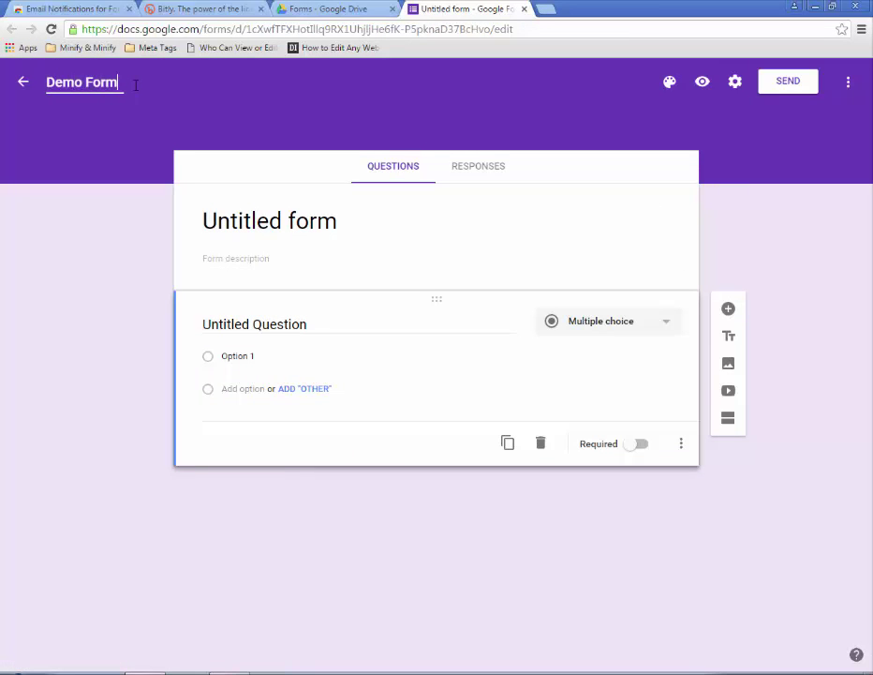
pyautogui.click(255, 244)
pyautogui.tripleClick(383, 214)
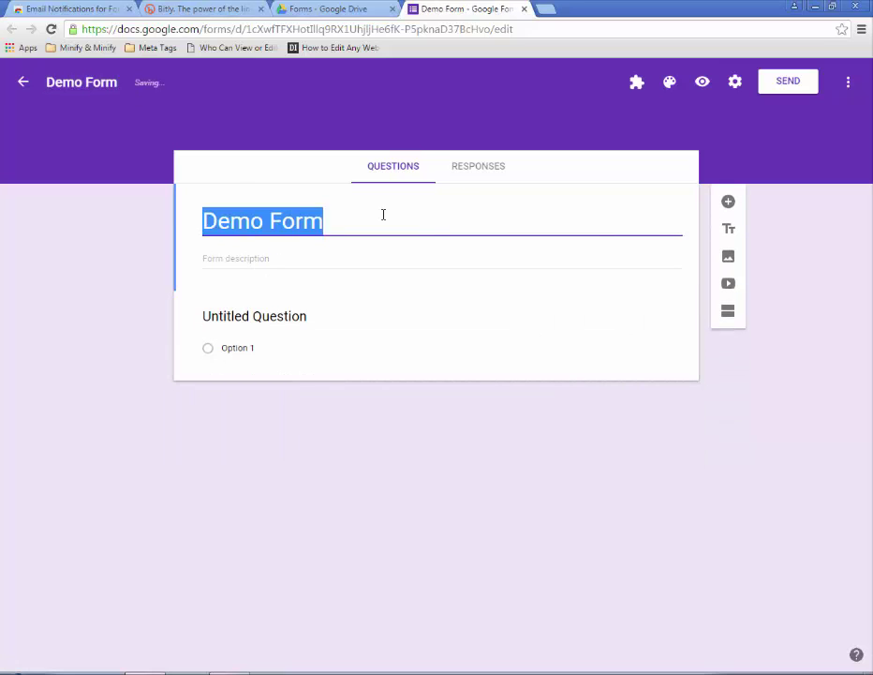
pyautogui.write('our')
pyautogui.hotkey('ctrl', 'z')
pyautogui.write('C')
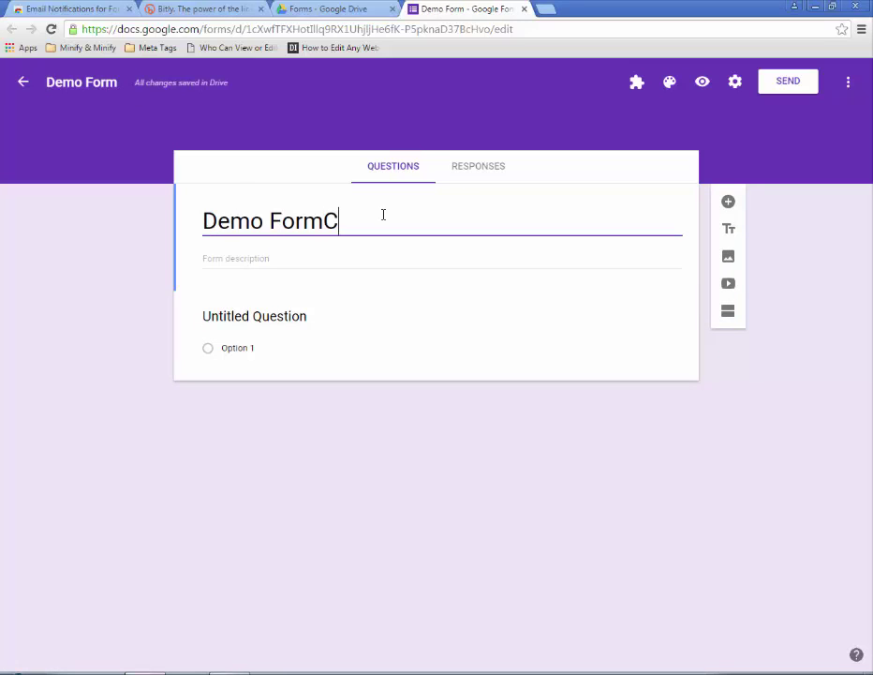
pyautogui.write('ontact')
pyautogui.tripleClick(383, 214)
pyautogui.press('BackSpace')
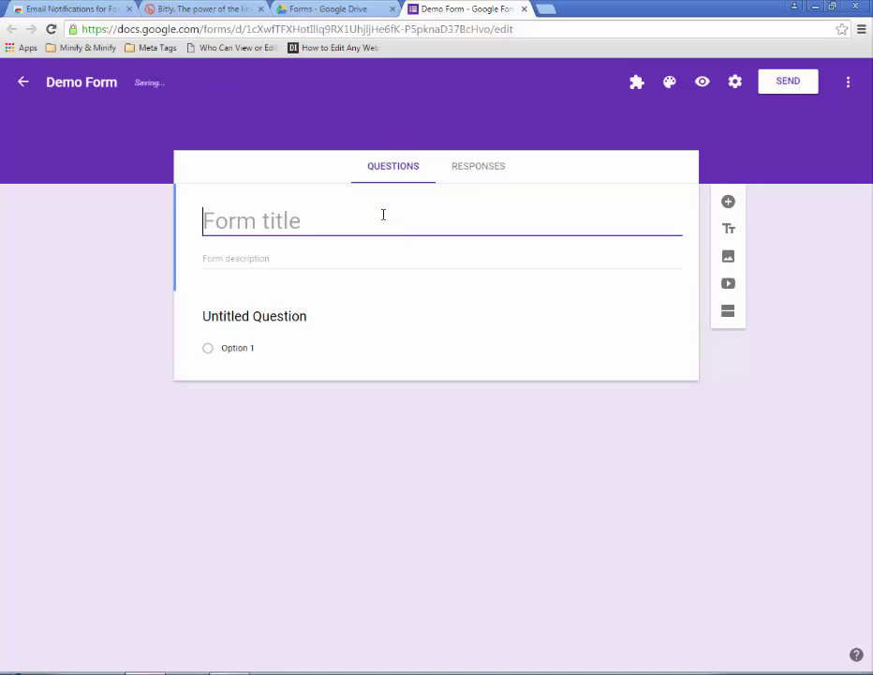
pyautogui.write('Demo Contact Form')
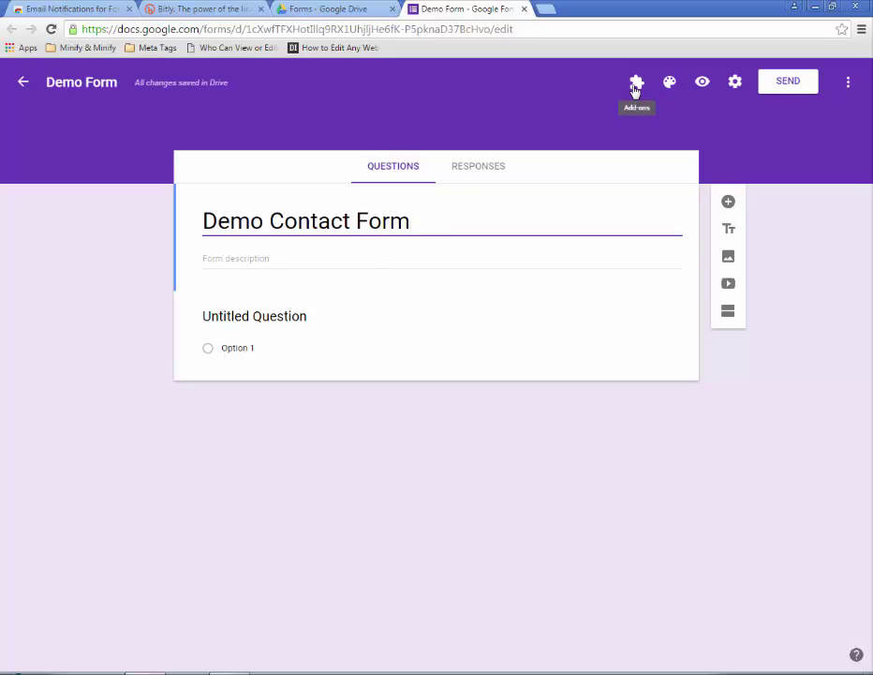
pyautogui.click(225, 8)
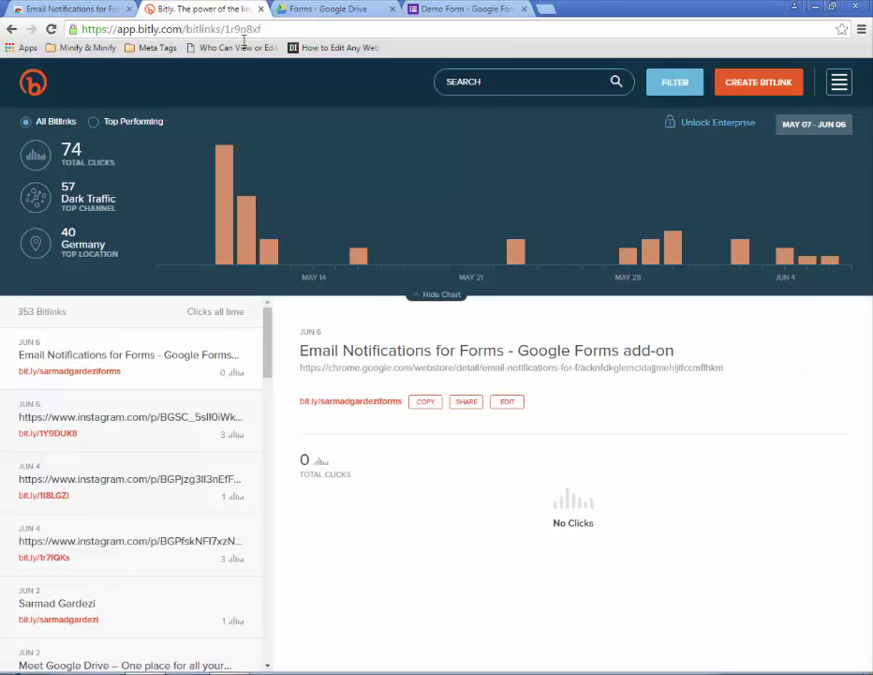
pyautogui.moveTo(295, 402); pyautogui.dragTo(404, 402)
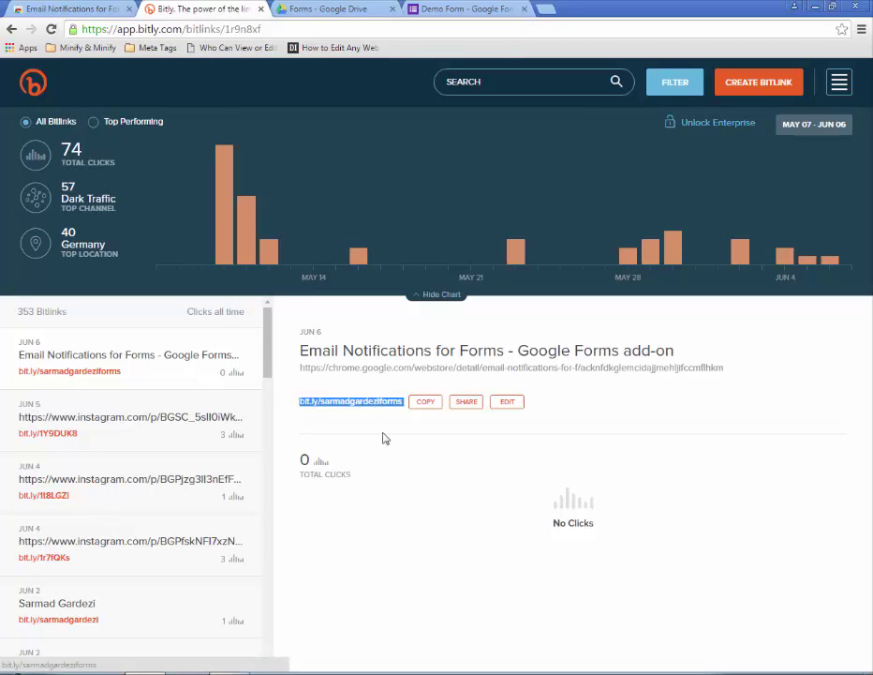
pyautogui.click(337, 427)
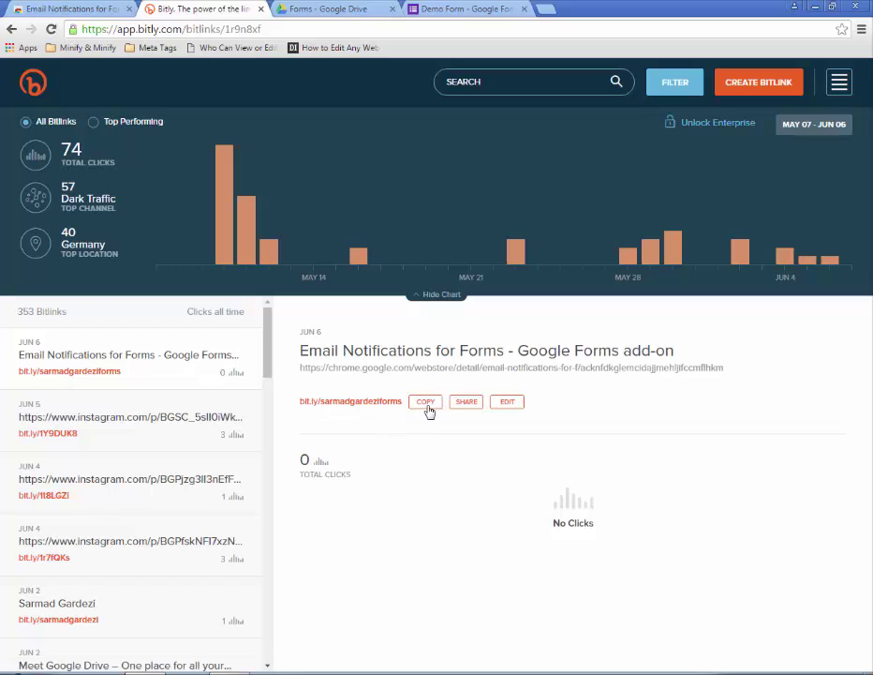
pyautogui.click(426, 411)
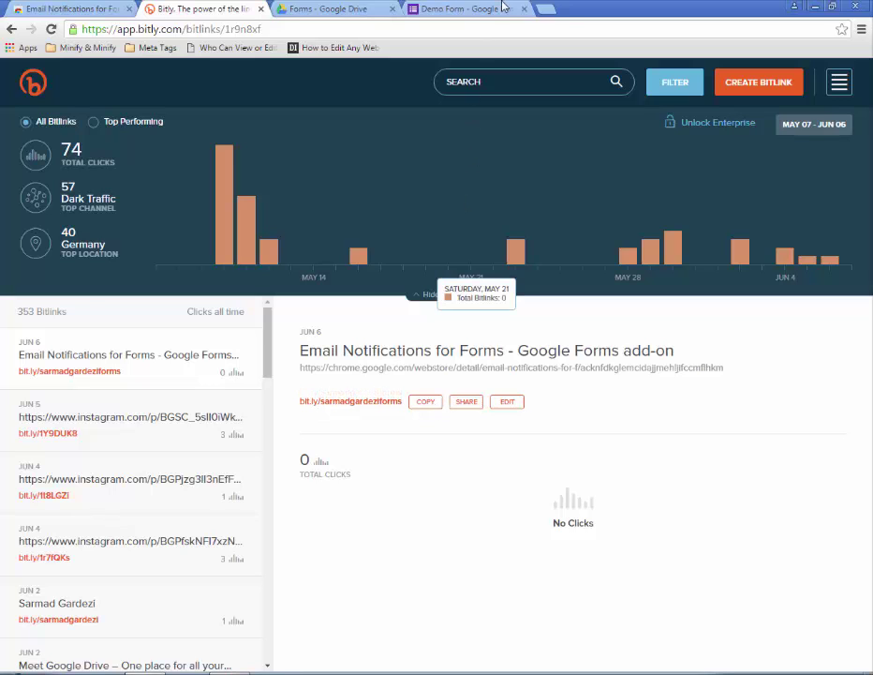
# - Restore the browser window to a smaller size and open a blank new tab
pyautogui.click(551, 22)
pyautogui.doubleClick(551, 16)
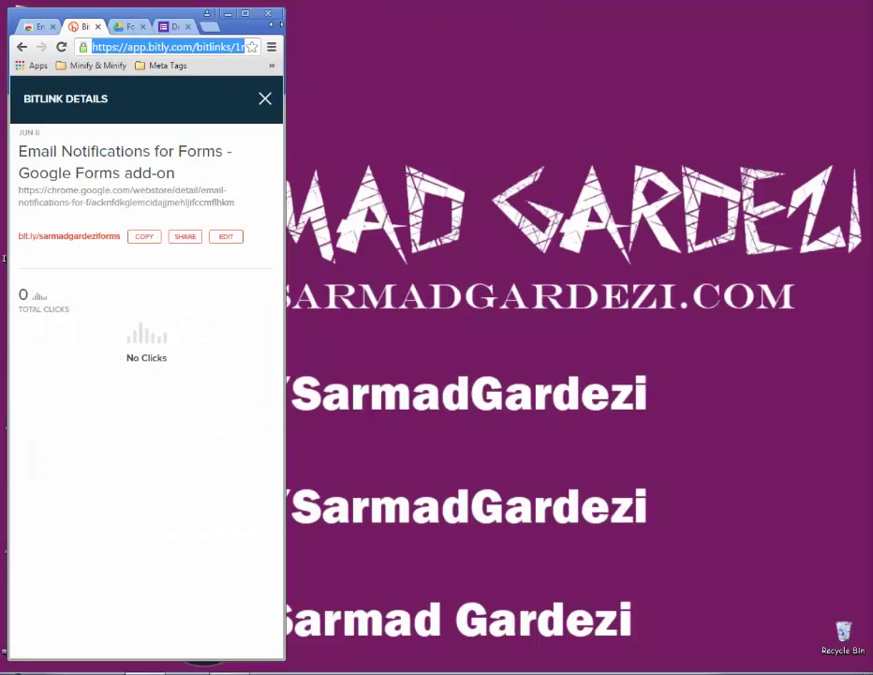
pyautogui.press('super+Up')
pyautogui.hotkey('ctrl', 't')
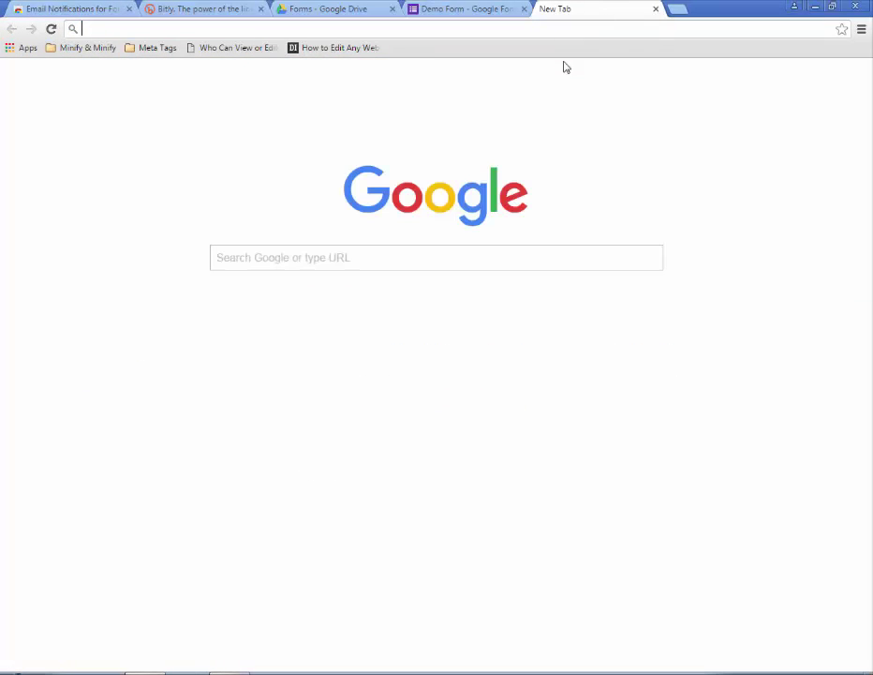
# - Load the pasted bit.ly link to confirm the add-on is installed, then return to Demo Form
pyautogui.hotkey('ctrl', 'v')
pyautogui.press('Return')
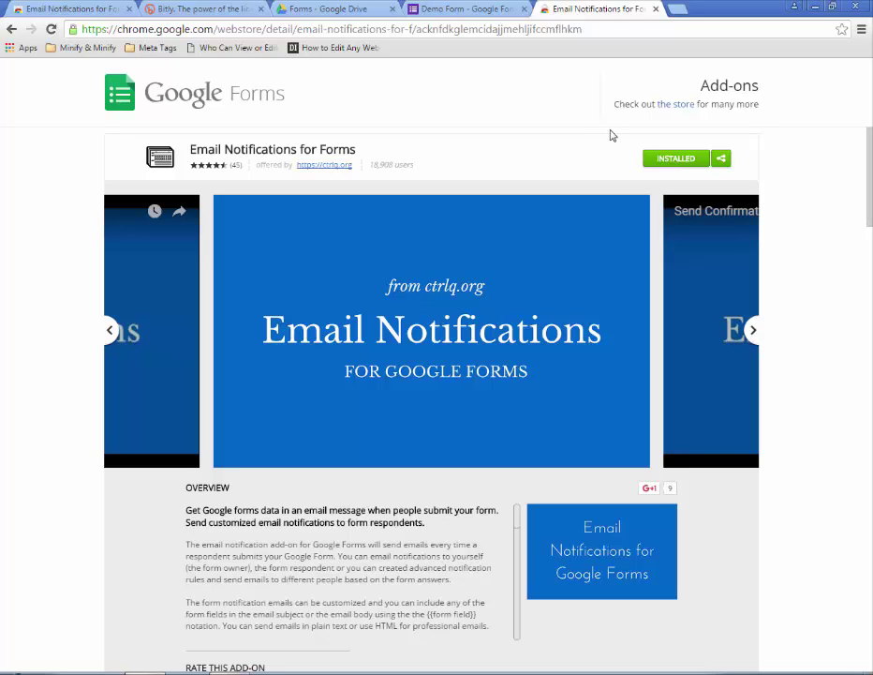
pyautogui.click(655, 10)
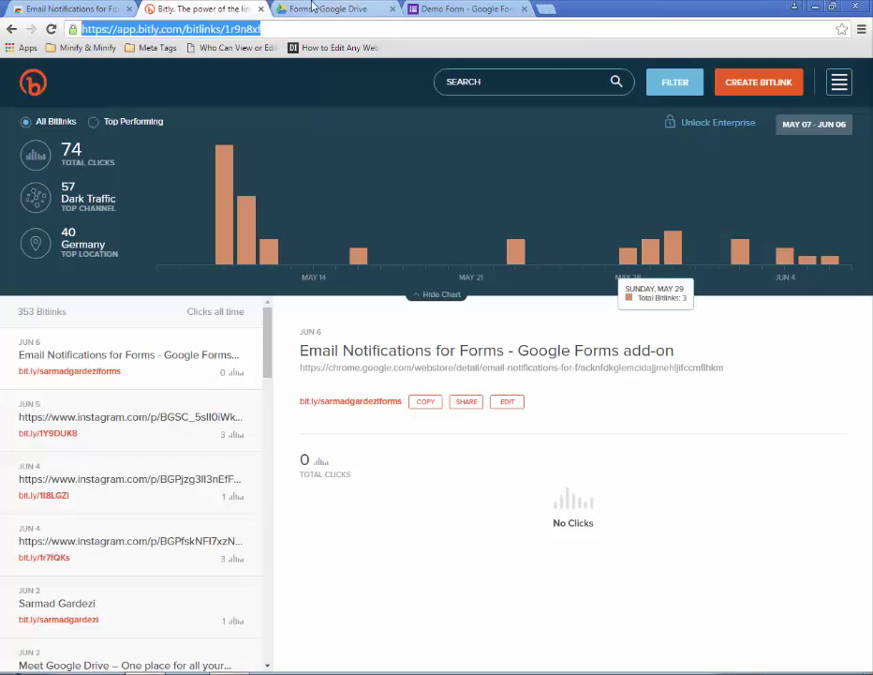
pyautogui.click(324, 9)
pyautogui.click(452, 10)
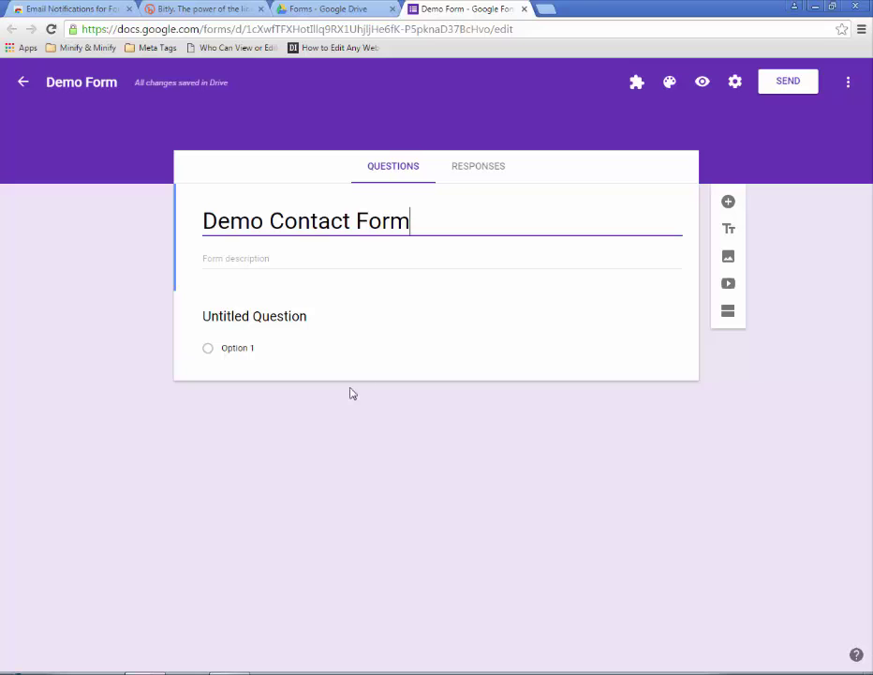
# - Make the first question a required short-answer question titled 'Name'
pyautogui.click(251, 318)
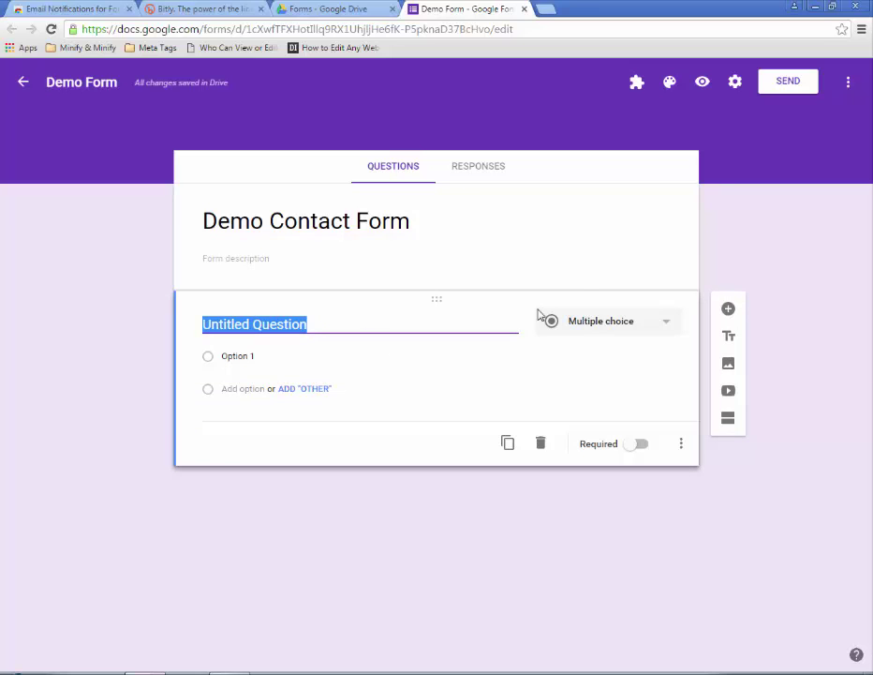
pyautogui.click(610, 332)
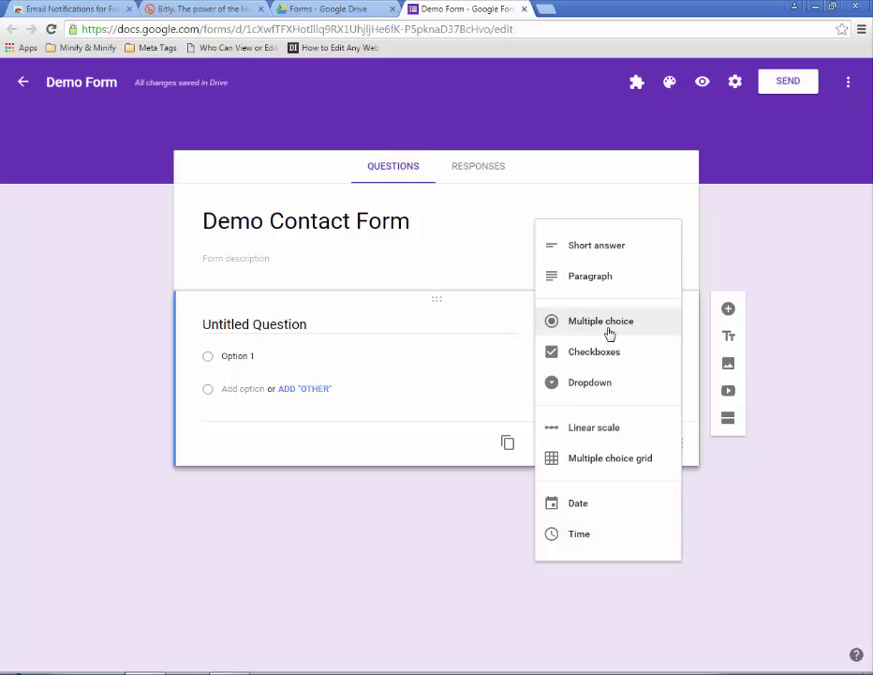
pyautogui.click(600, 248)
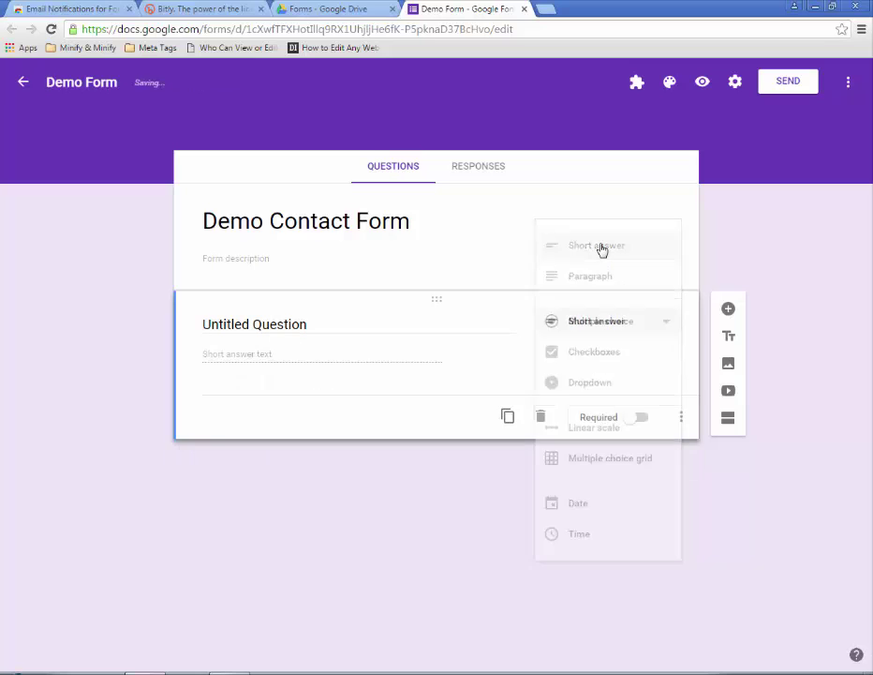
pyautogui.click(376, 321)
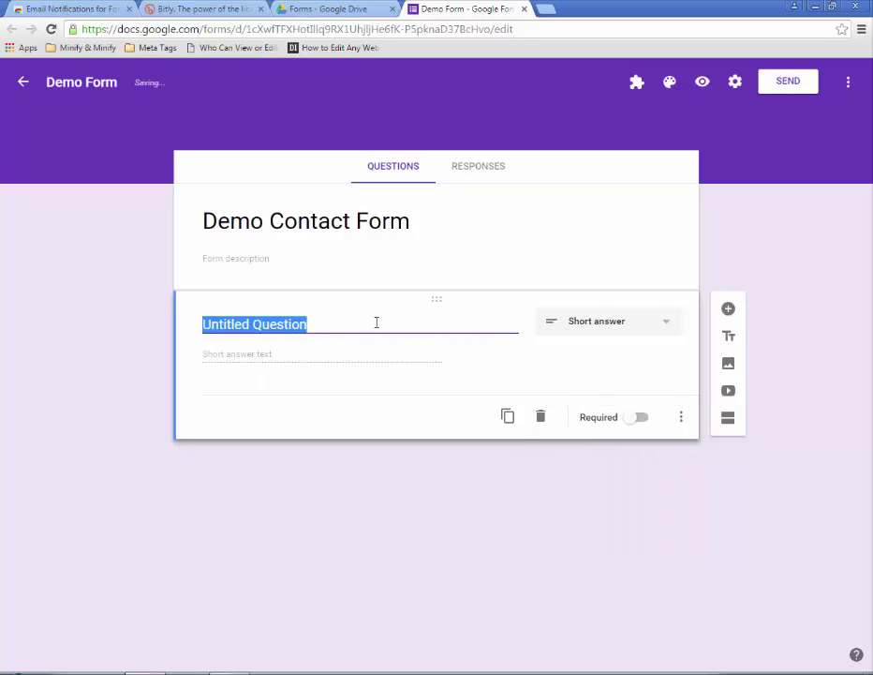
pyautogui.write('Name')
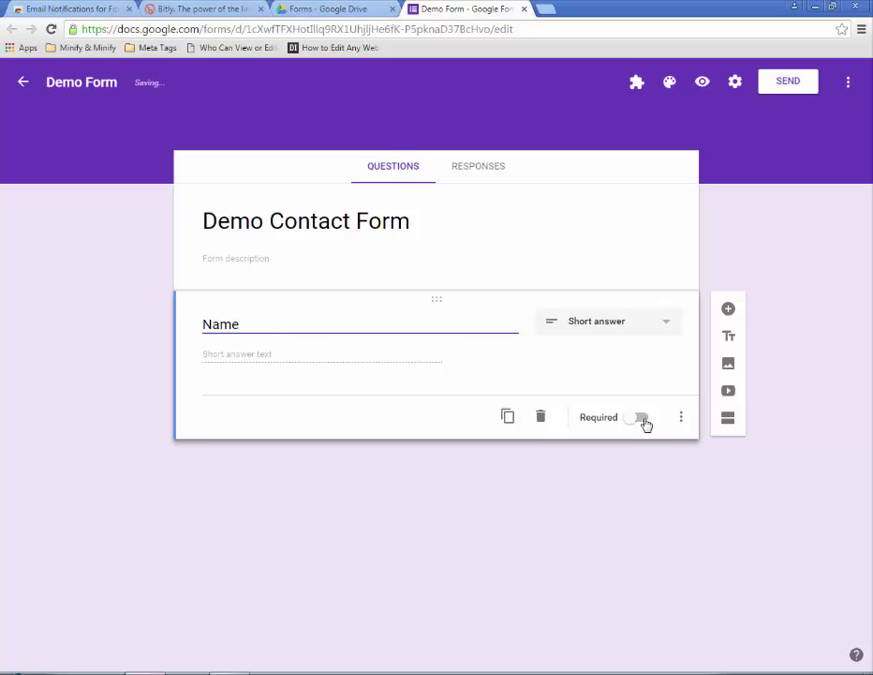
pyautogui.click(637, 419)
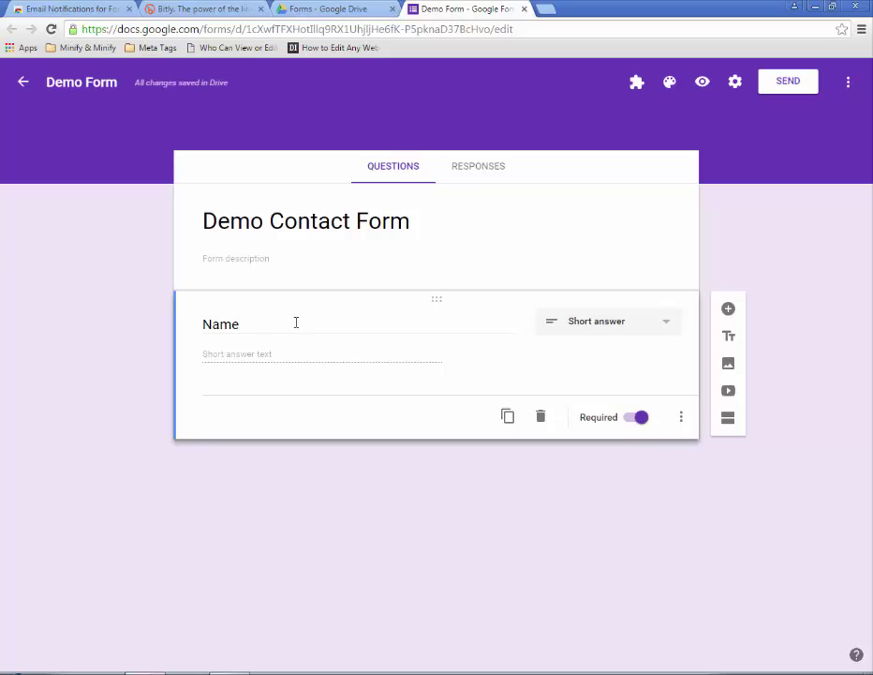
# - Duplicate it twice, retitling the copies 'Contact Number' and 'Location'
pyautogui.click(507, 418)
pyautogui.doubleClick(216, 396)
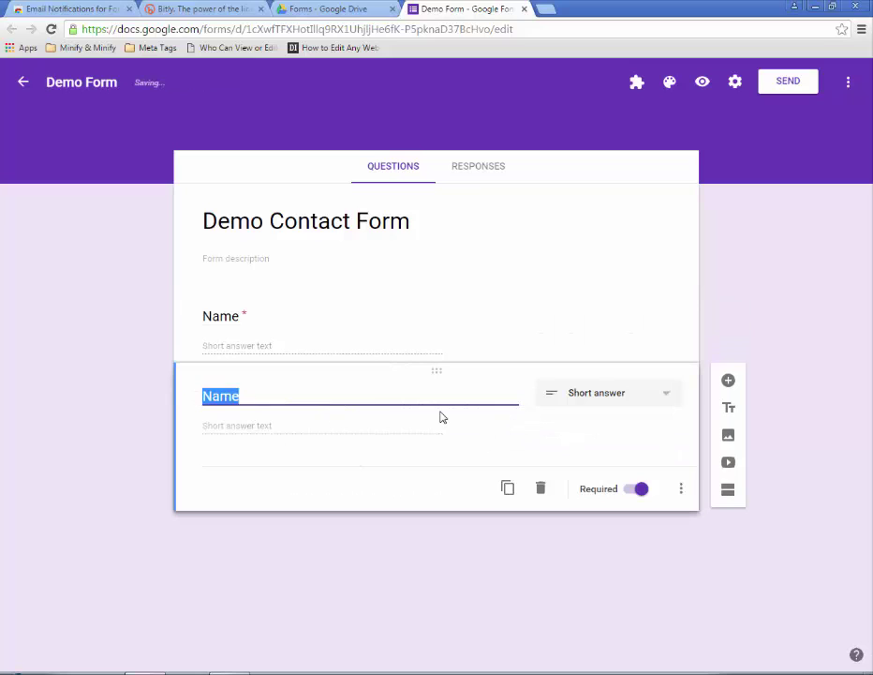
pyautogui.write('Contac Number')
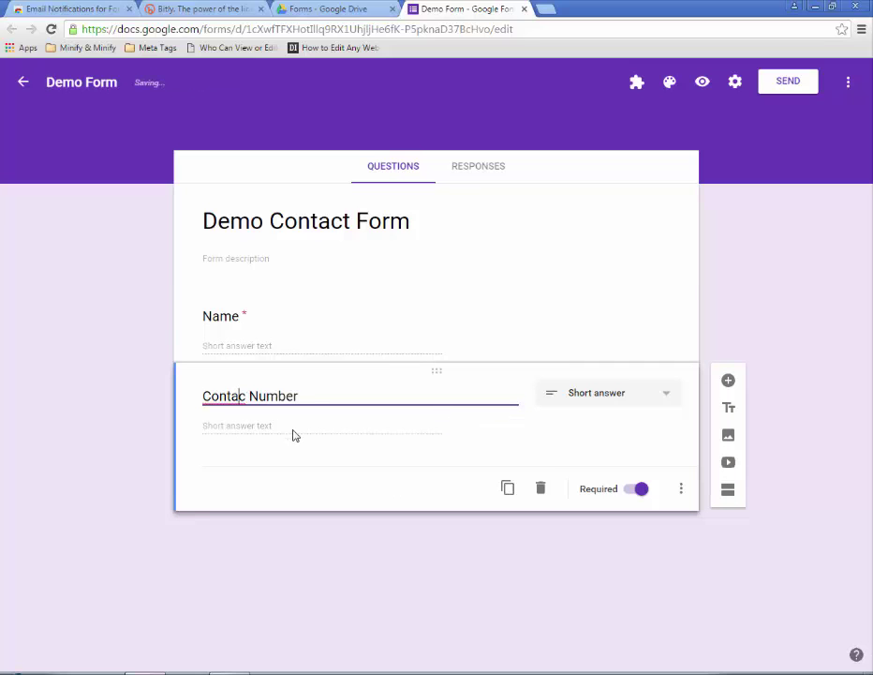
pyautogui.write('t')
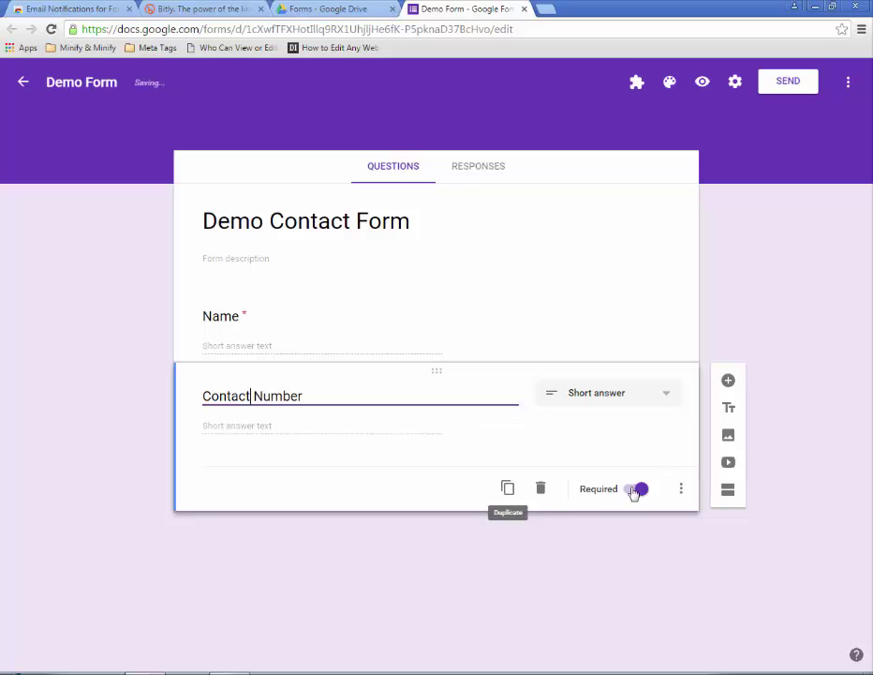
pyautogui.click(508, 488)
pyautogui.moveTo(304, 474); pyautogui.dragTo(82, 462)
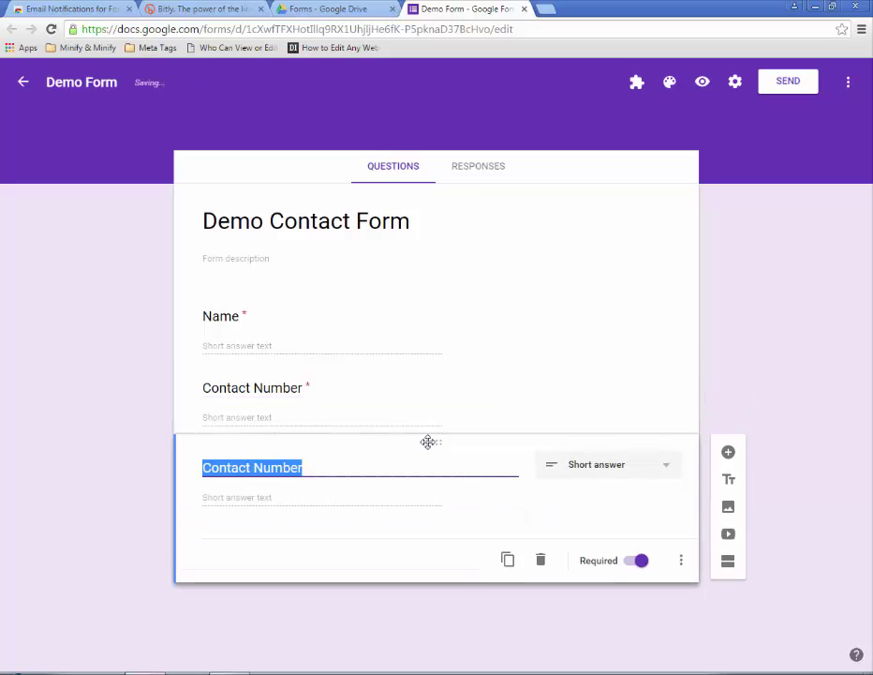
pyautogui.write('Location')
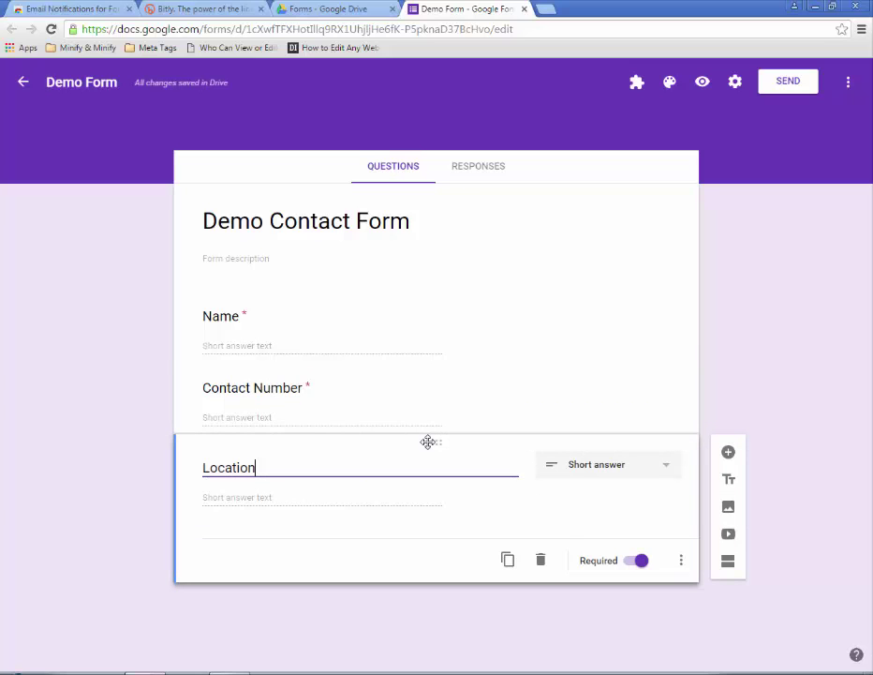
# - Make Location multiple choice with options 'Pakistan' and 'Non-Pakistani', then duplicate it
pyautogui.click(655, 468)
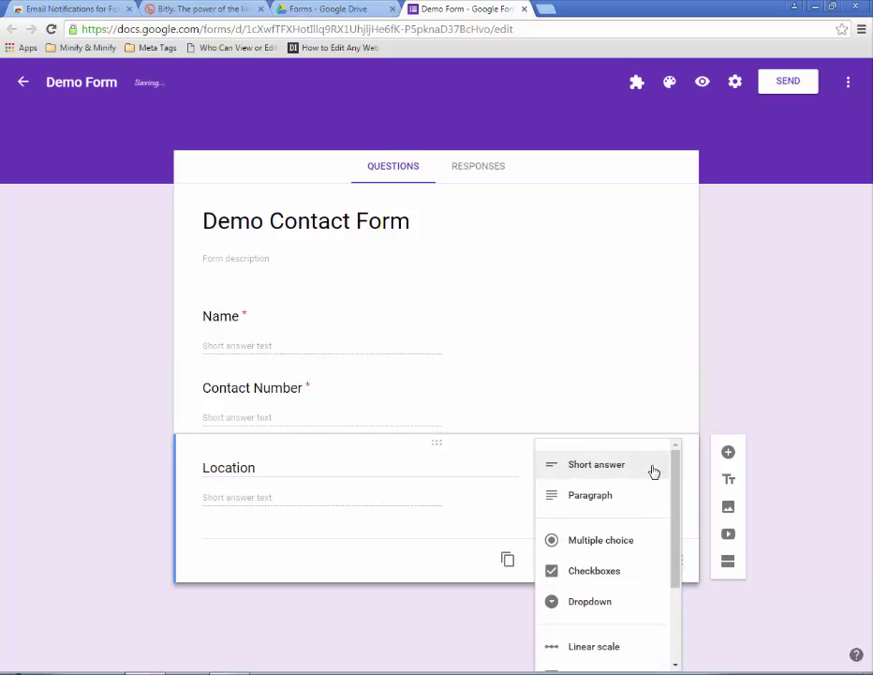
pyautogui.click(617, 549)
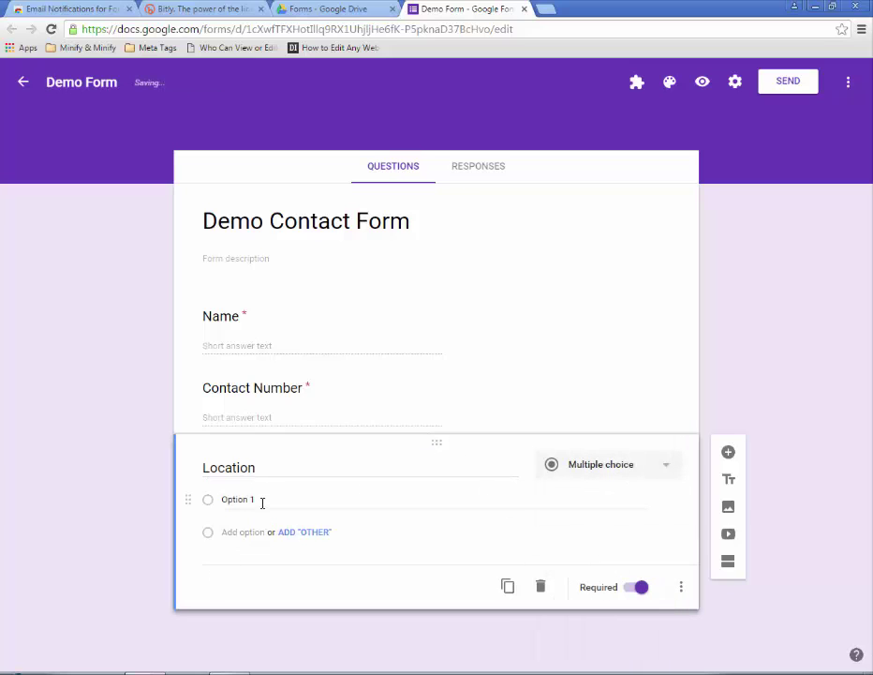
pyautogui.click(308, 499)
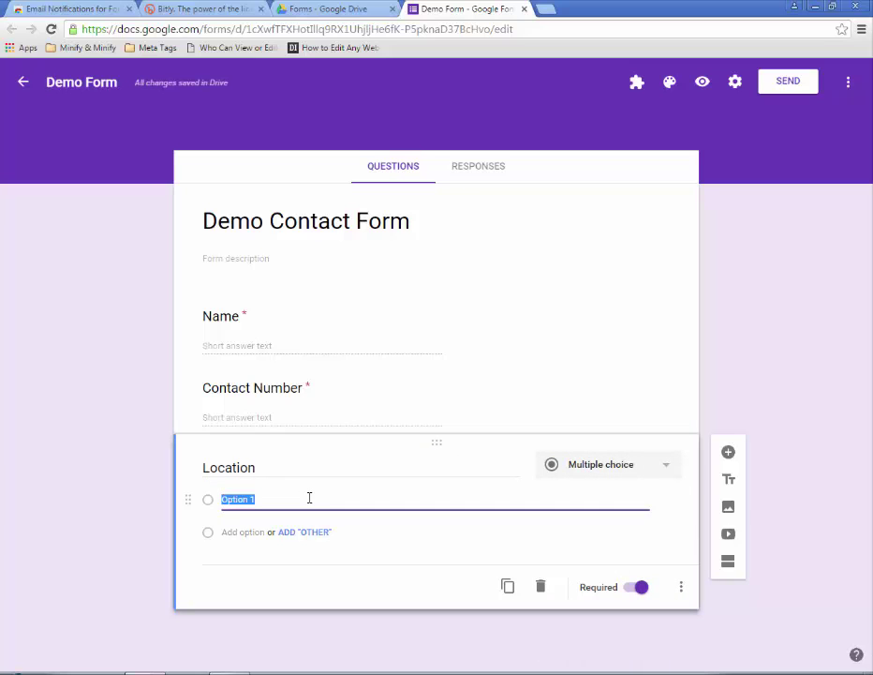
pyautogui.write('OPa')
pyautogui.hotkey('ctrl', 'a')
pyautogui.write('Pak')
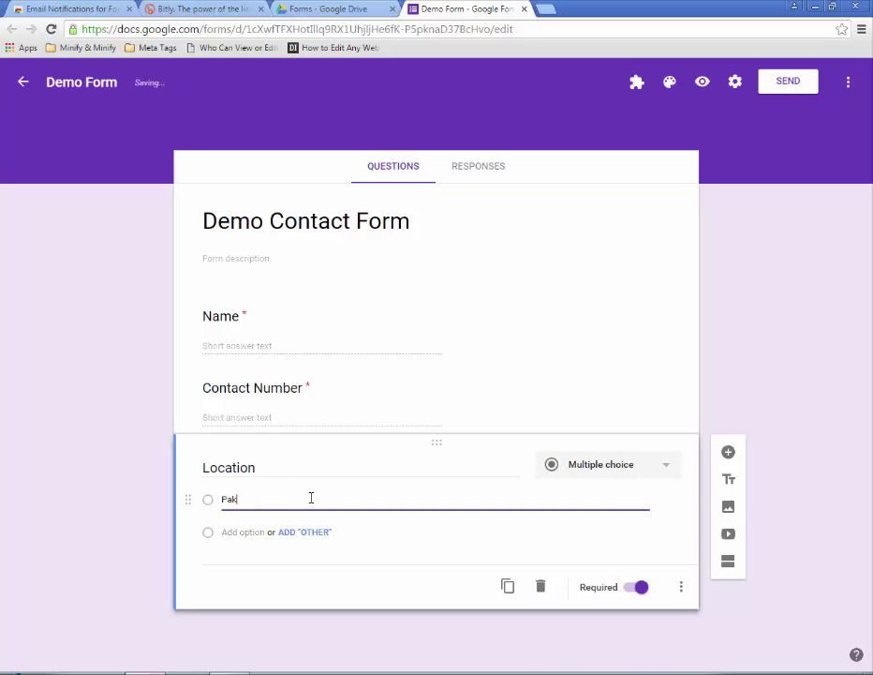
pyautogui.write('istan')
pyautogui.press('Tab')
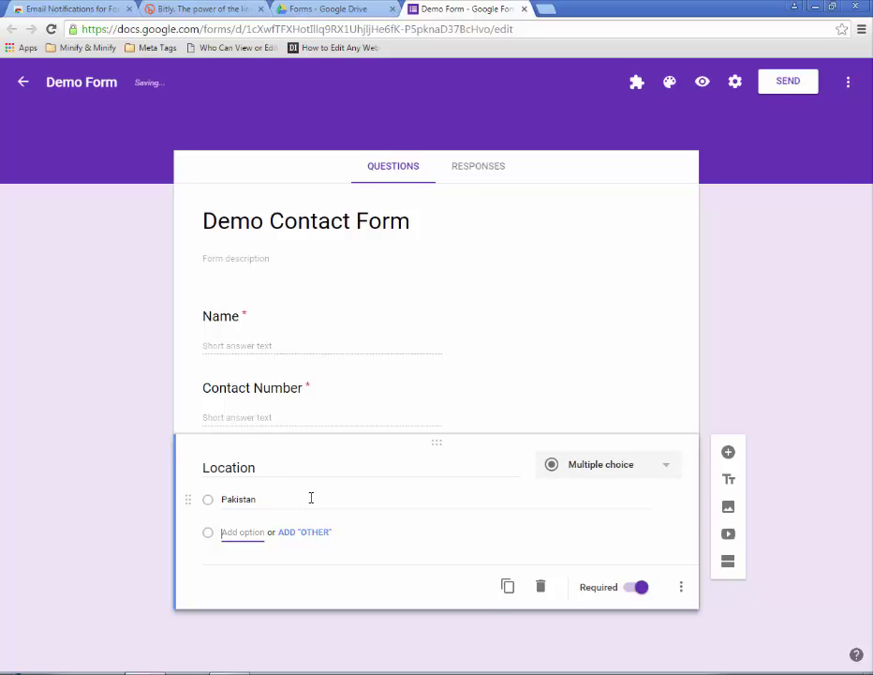
pyautogui.write('No')
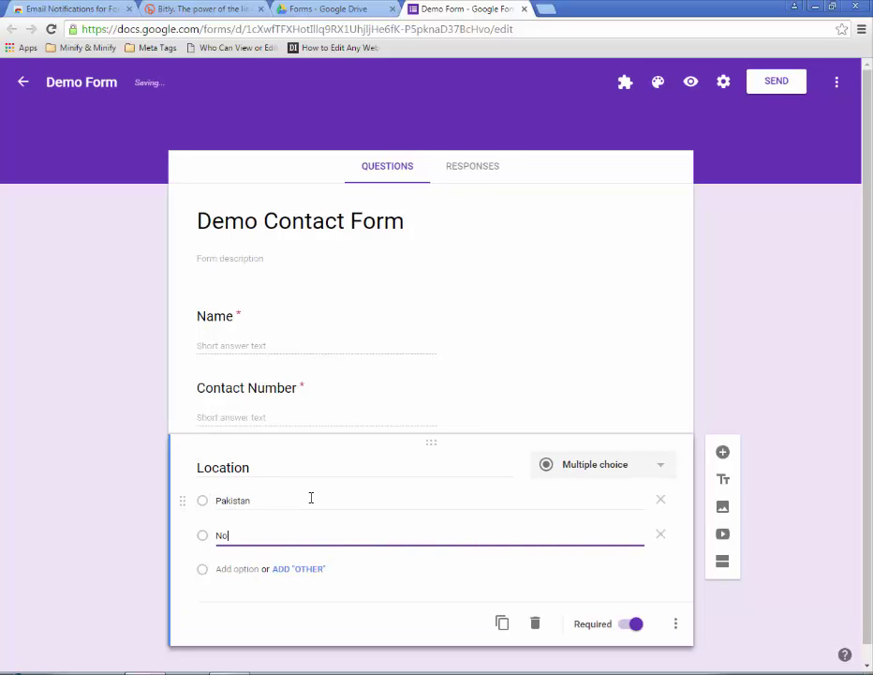
pyautogui.write('n-Pakistani')
pyautogui.click(554, 638)
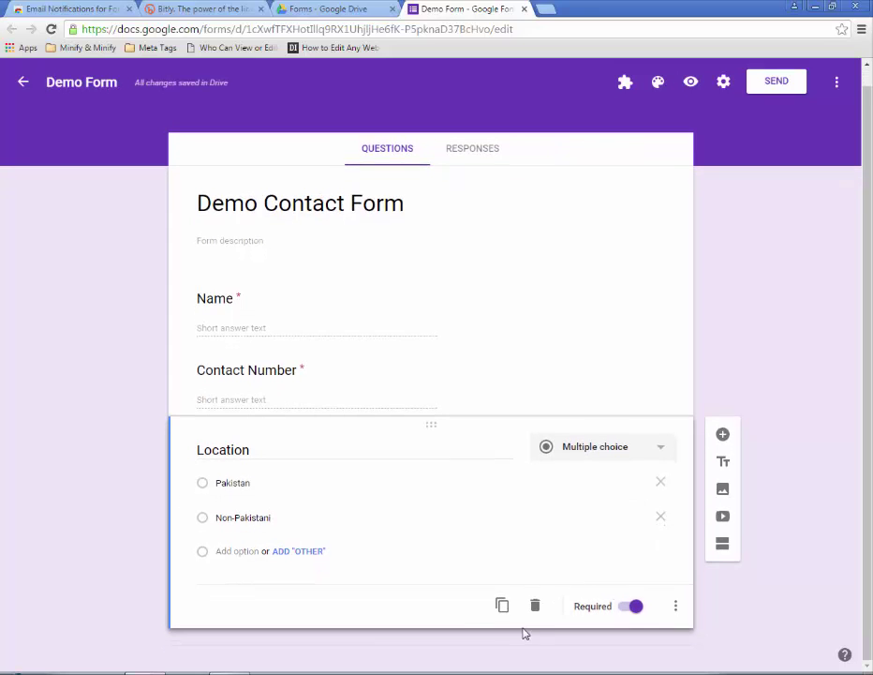
pyautogui.click(504, 605)
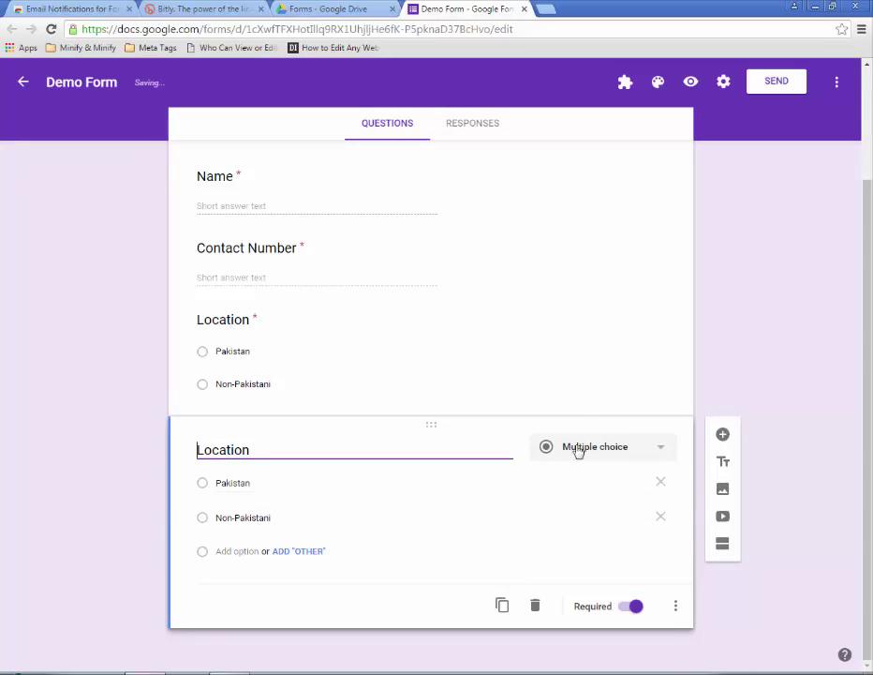
# - Turn the Location copy into a required paragraph question titled 'Message'
pyautogui.click(588, 452)
pyautogui.click(590, 371)
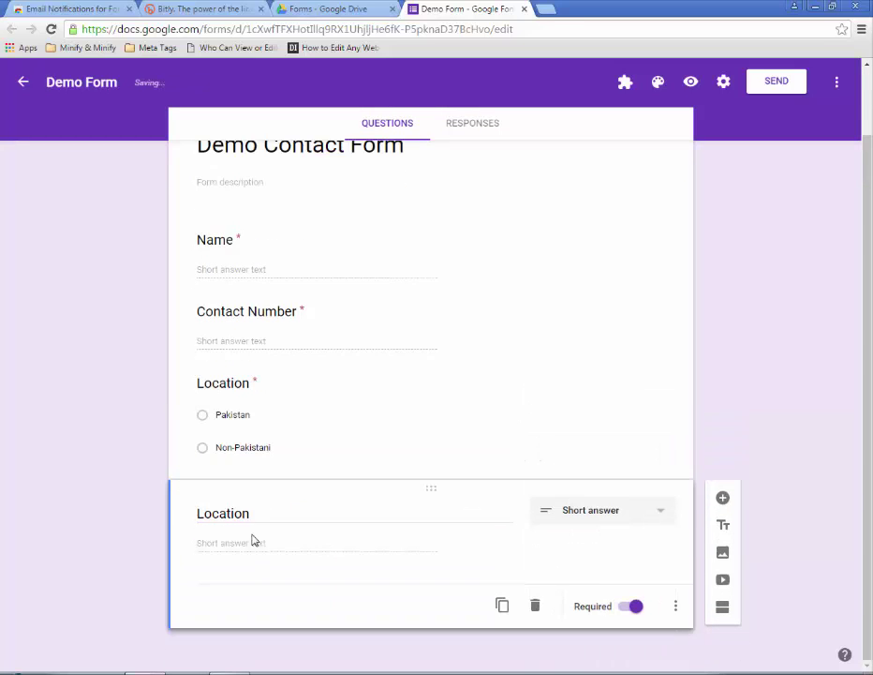
pyautogui.moveTo(277, 514); pyautogui.dragTo(150, 514)
pyautogui.write('Message')
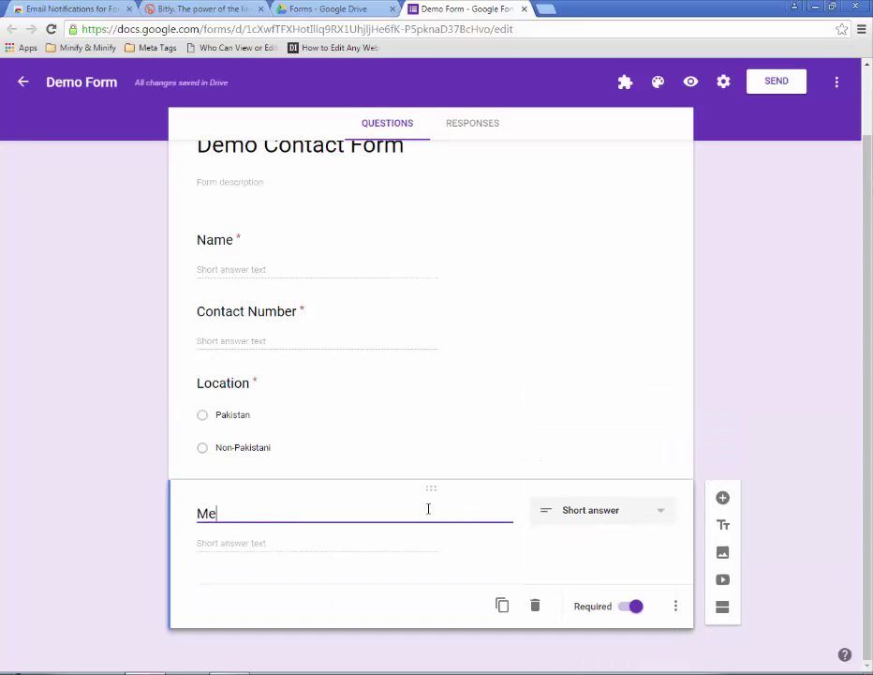
pyautogui.click(619, 525)
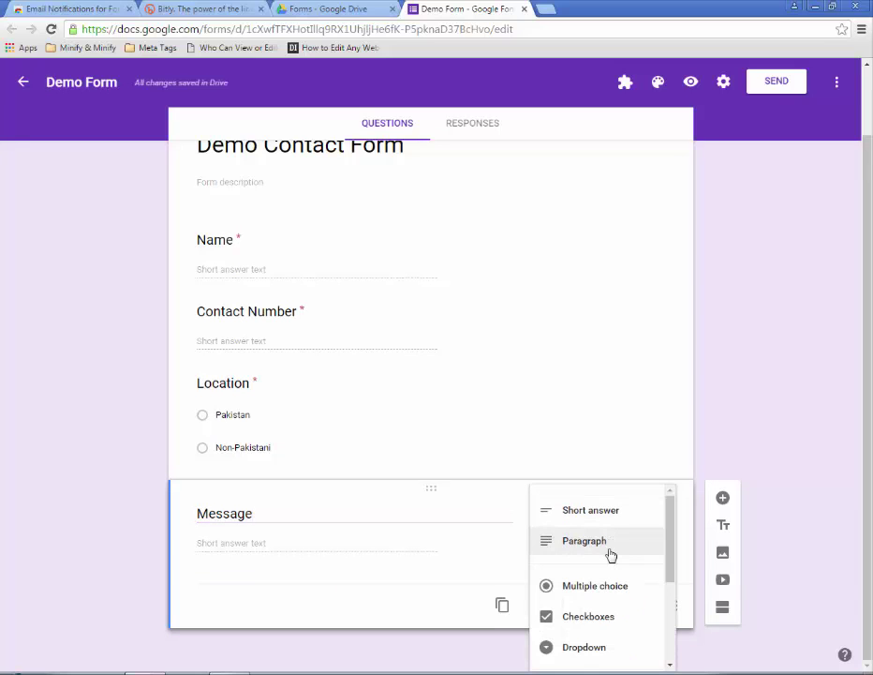
pyautogui.click(610, 553)
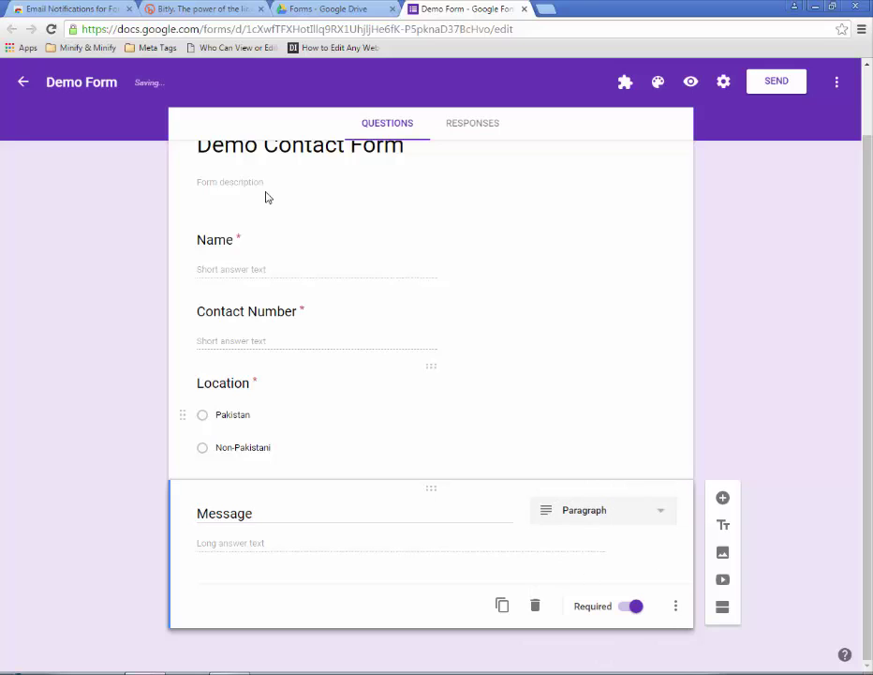
pyautogui.scroll(1, 150, 389)
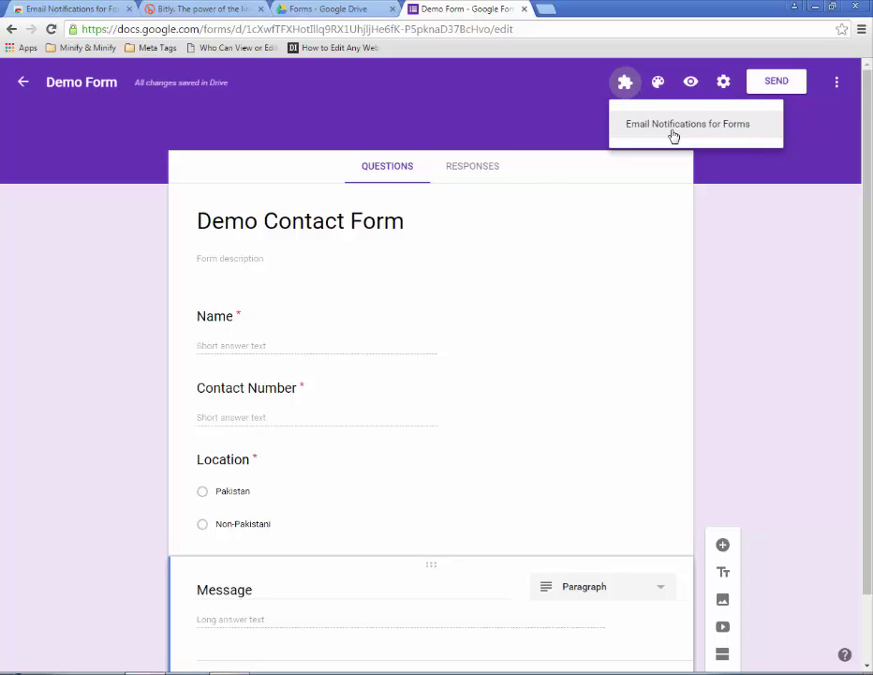
# - Launch Email Notifications for Forms from Add-ons and create a new rule
pyautogui.click(673, 136)
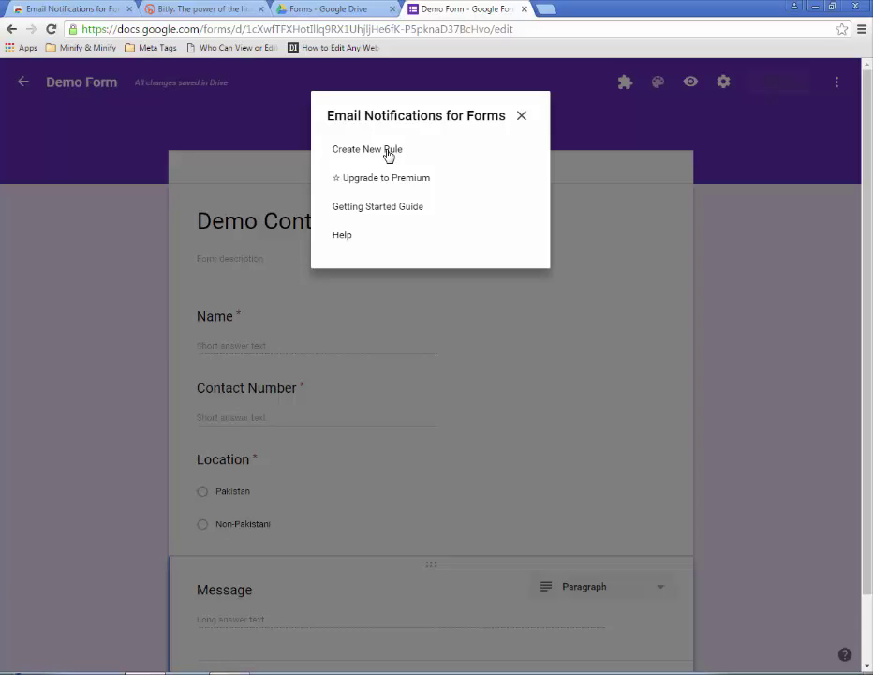
pyautogui.click(389, 153)
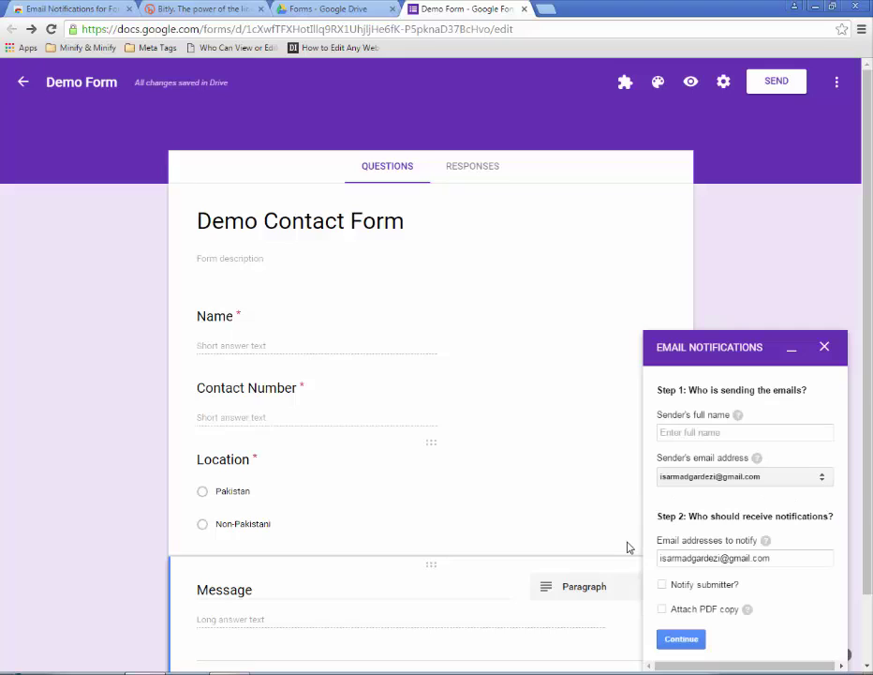
# - Enter the sender's name, keep the account address as sender, and add a second notify address
pyautogui.click(696, 433)
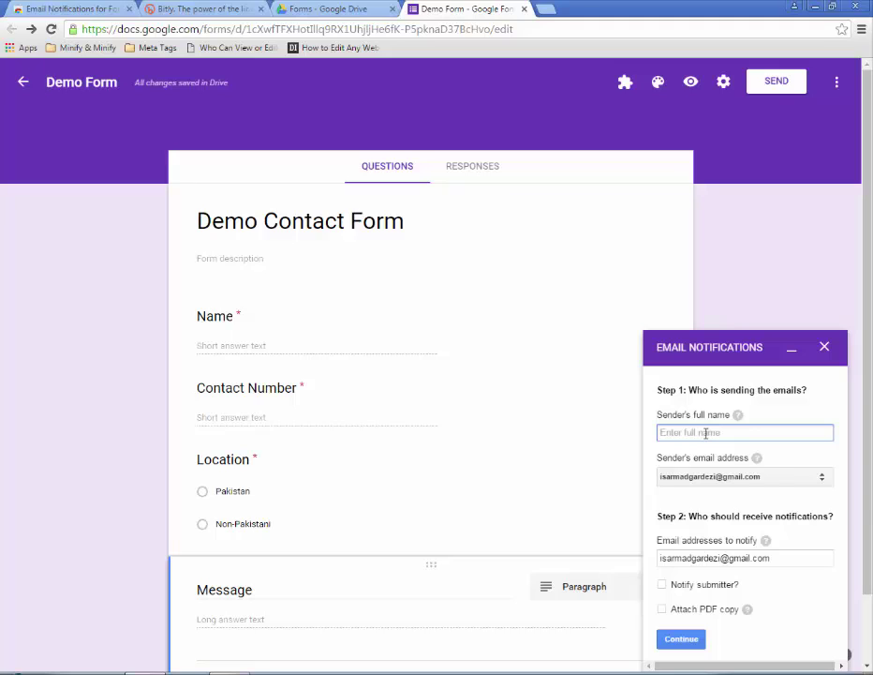
pyautogui.write('Sarmad Gardezi')
pyautogui.click(747, 479)
pyautogui.click(747, 491)
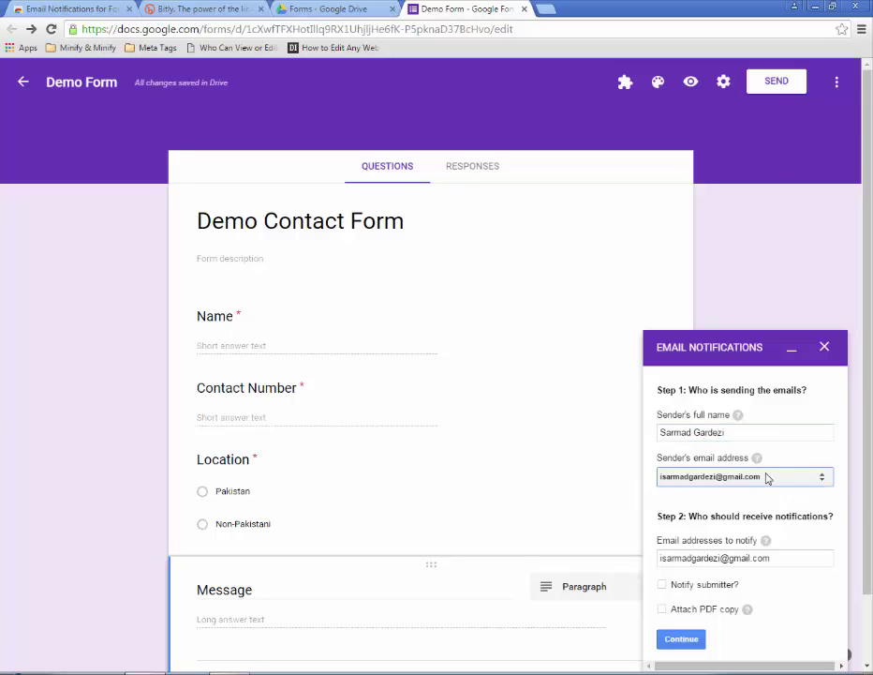
pyautogui.scroll(-1, 767, 476)
pyautogui.click(813, 557)
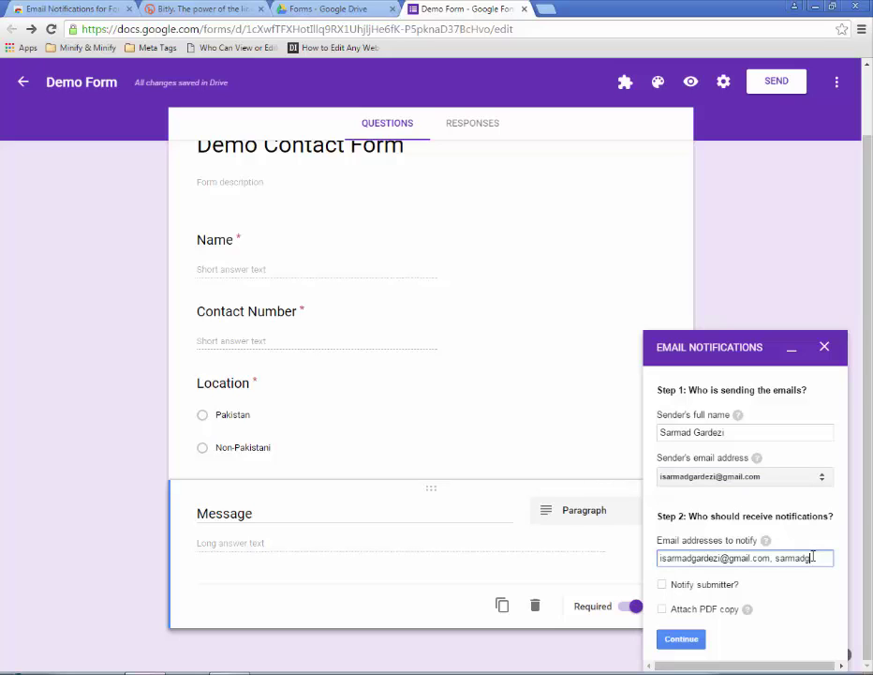
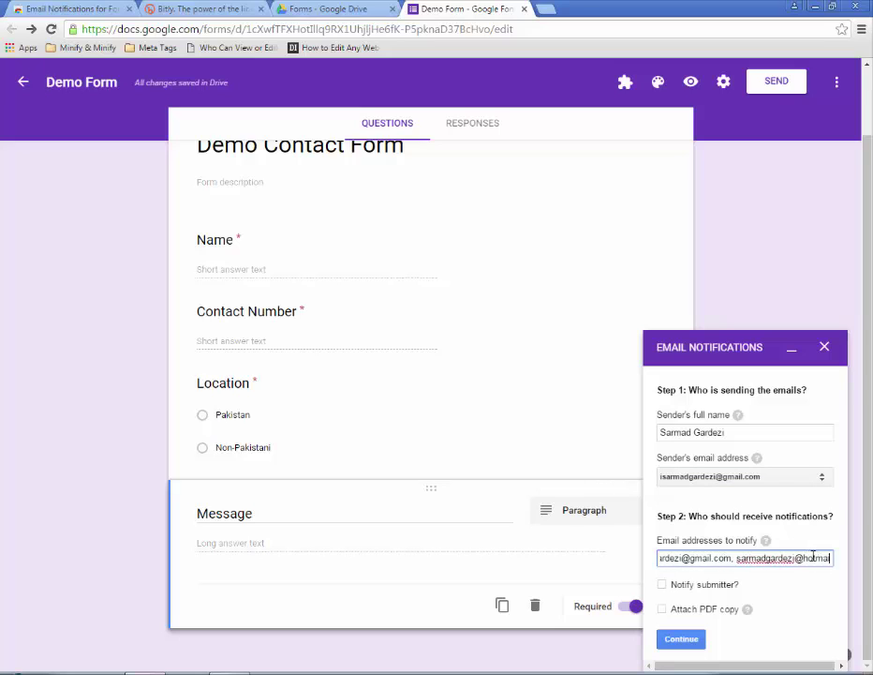
pyautogui.click(807, 600)
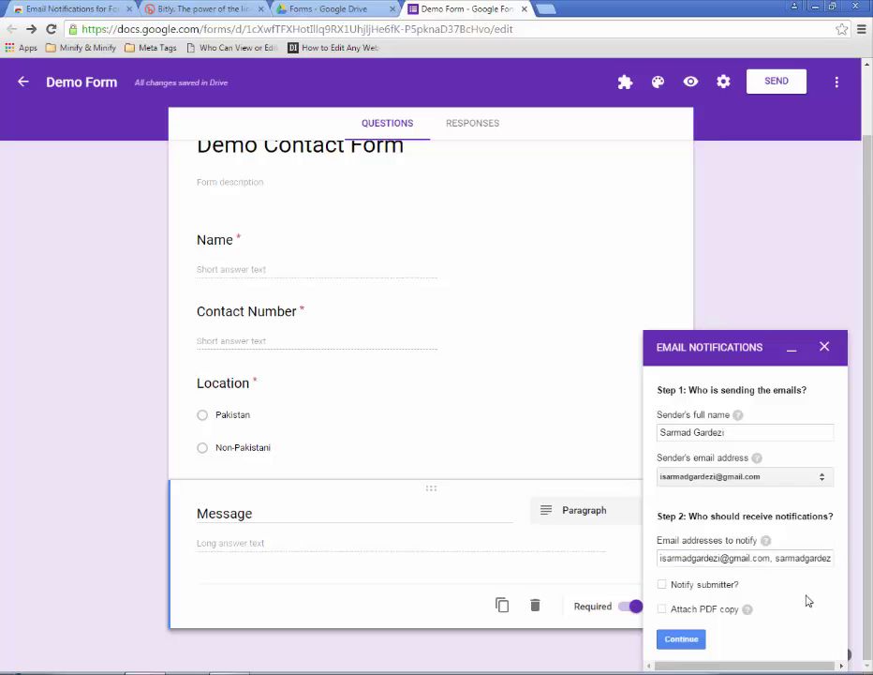
# - Tick Notify submitter, find no email question to choose, and close the notifications panel
pyautogui.click(662, 583)
pyautogui.scroll(-1, 760, 607)
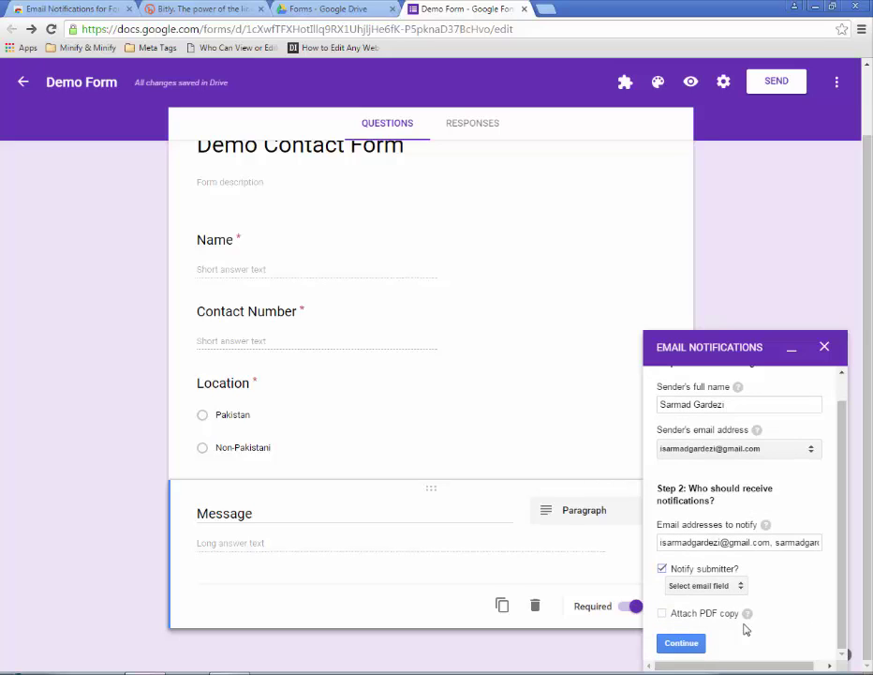
pyautogui.click(721, 585)
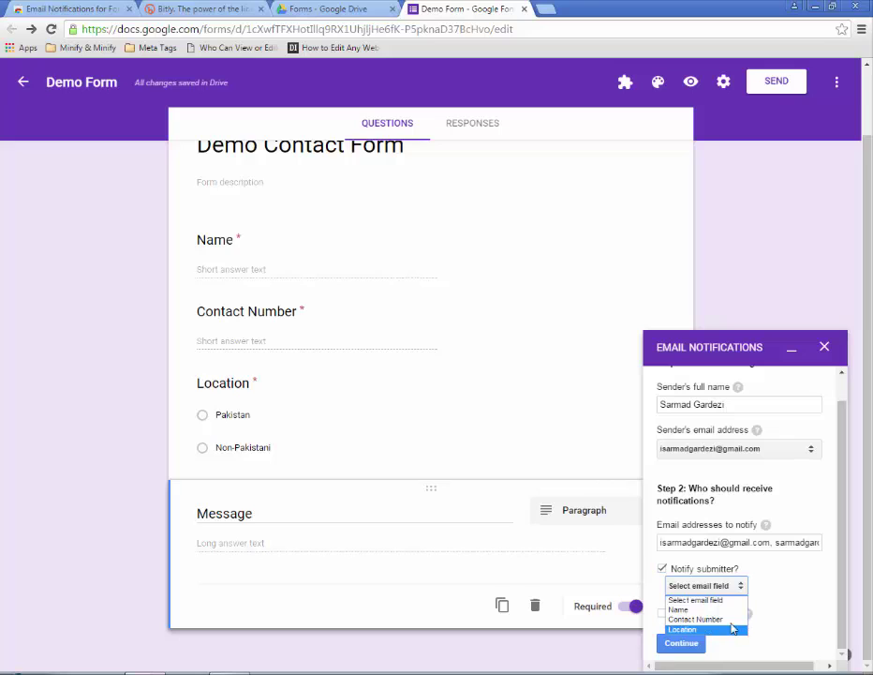
pyautogui.click(812, 594)
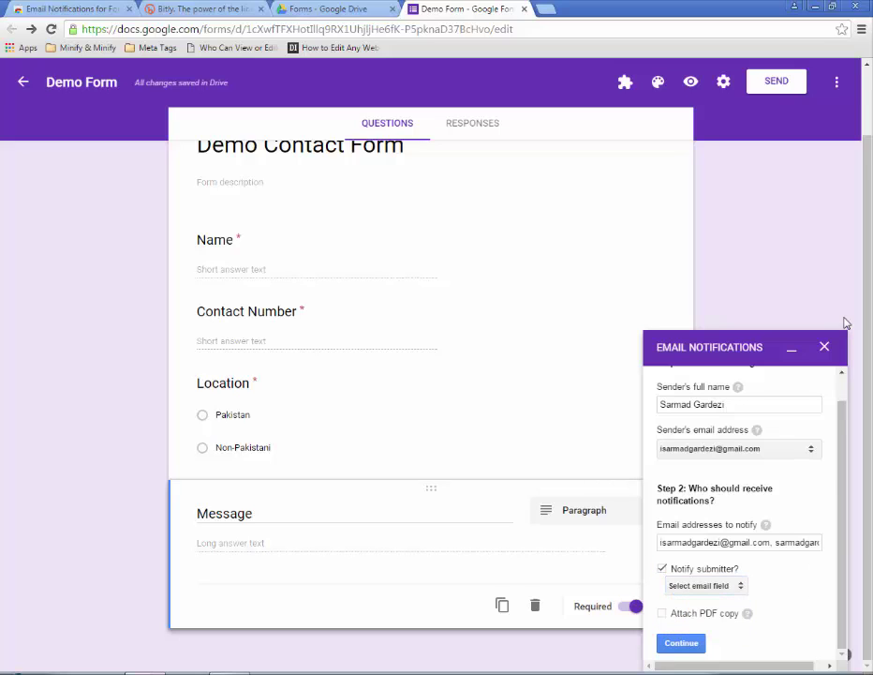
pyautogui.click(825, 348)
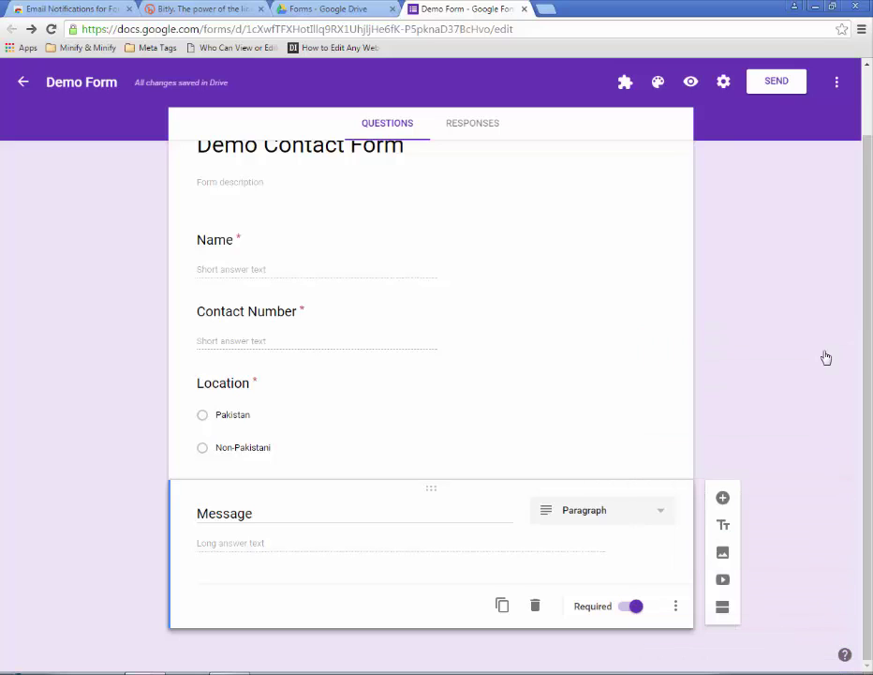
# - Duplicate the Message question into a short-answer 'Email' question and drag it below Name
pyautogui.scroll(1, 520, 314)
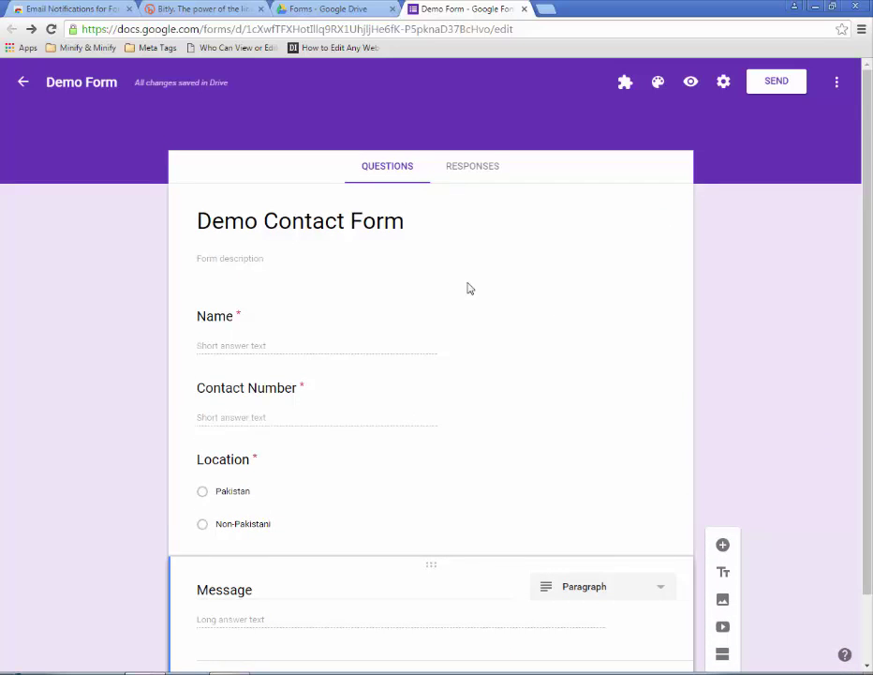
pyautogui.scroll(-1, 542, 363)
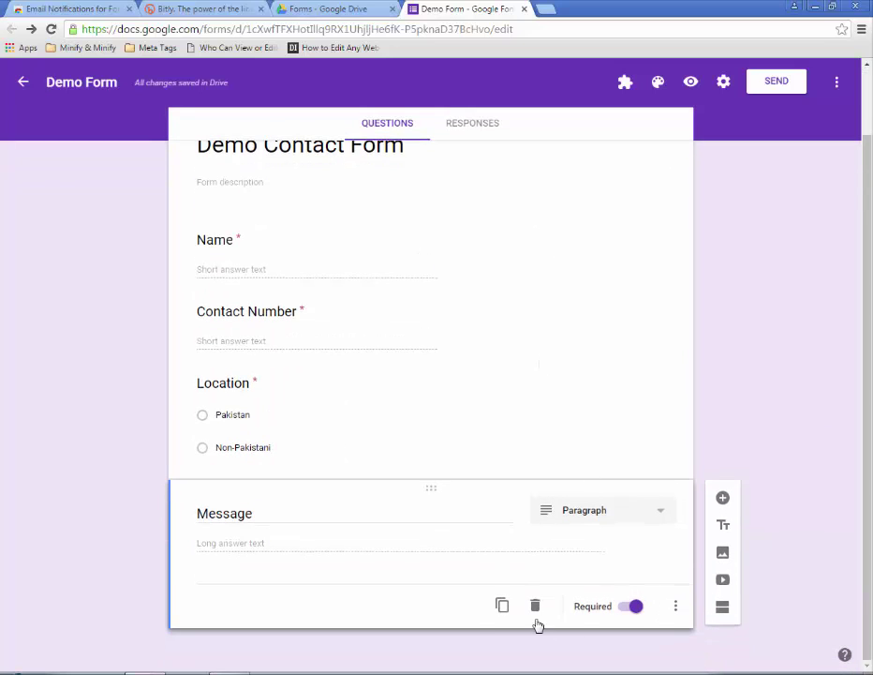
pyautogui.click(503, 604)
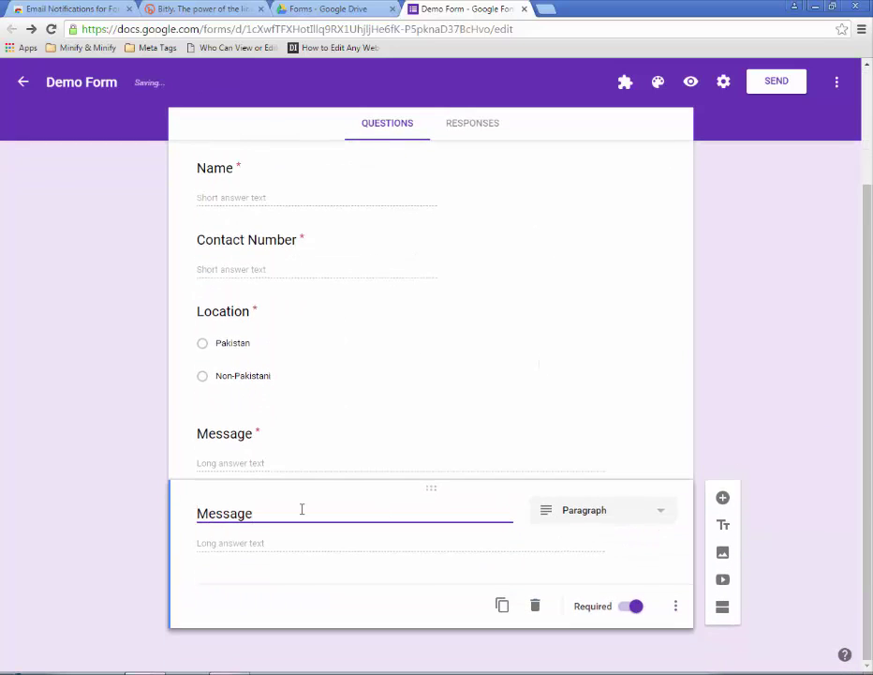
pyautogui.doubleClick(301, 509)
pyautogui.write('Email')
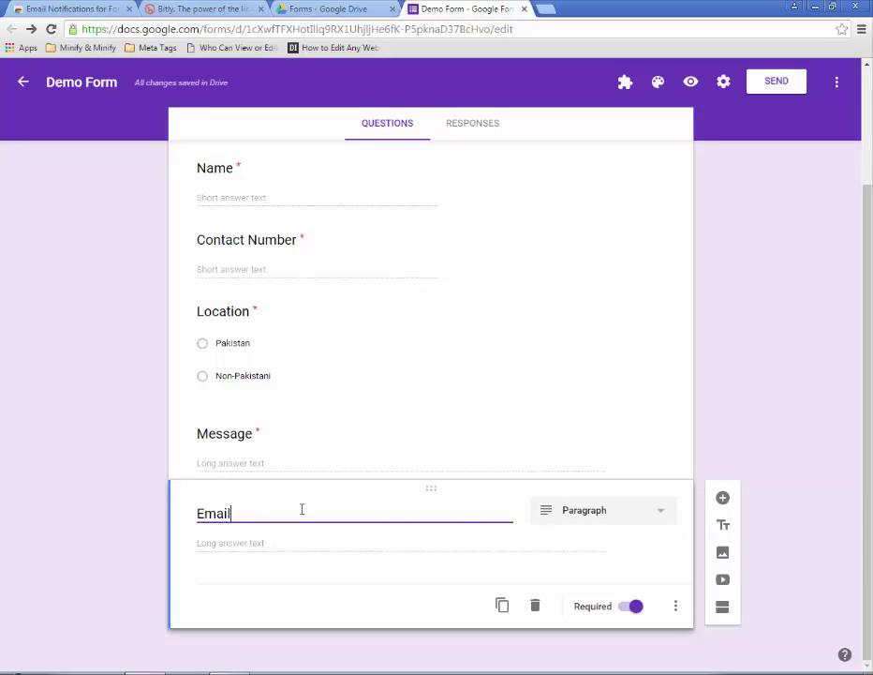
pyautogui.click(585, 509)
pyautogui.click(588, 478)
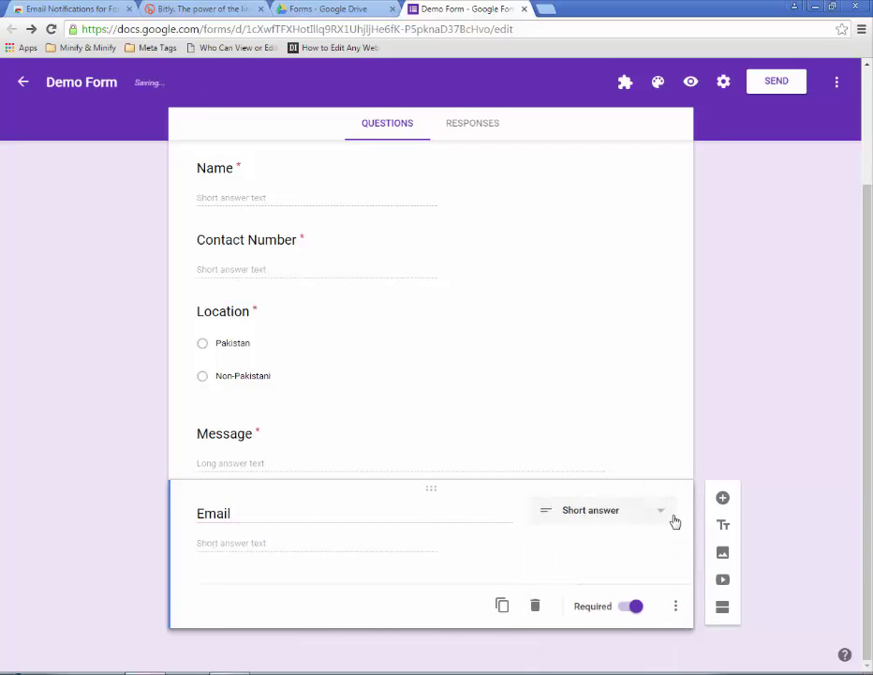
pyautogui.moveTo(675, 486); pyautogui.dragTo(682, 275)
pyautogui.scroll(-1, 579, 493)
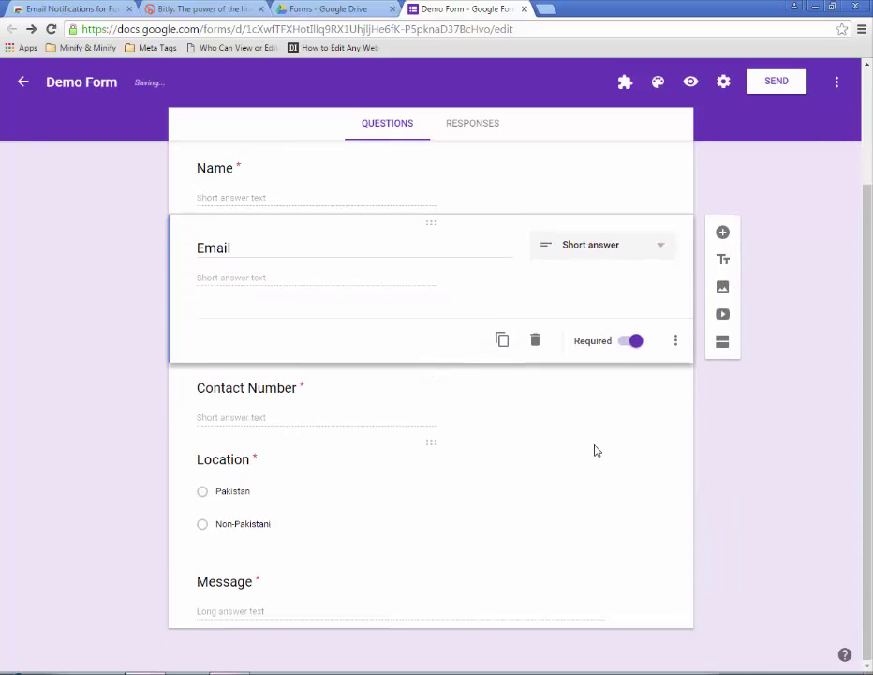
pyautogui.click(625, 82)
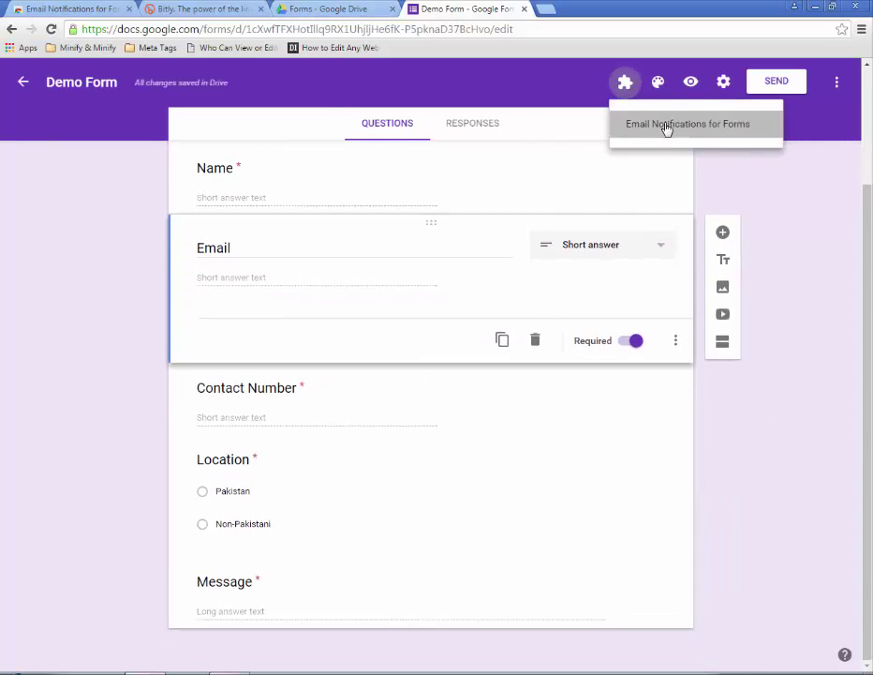
# - Start another Email Notifications rule and enter the sender's name
pyautogui.click(667, 130)
pyautogui.click(394, 154)
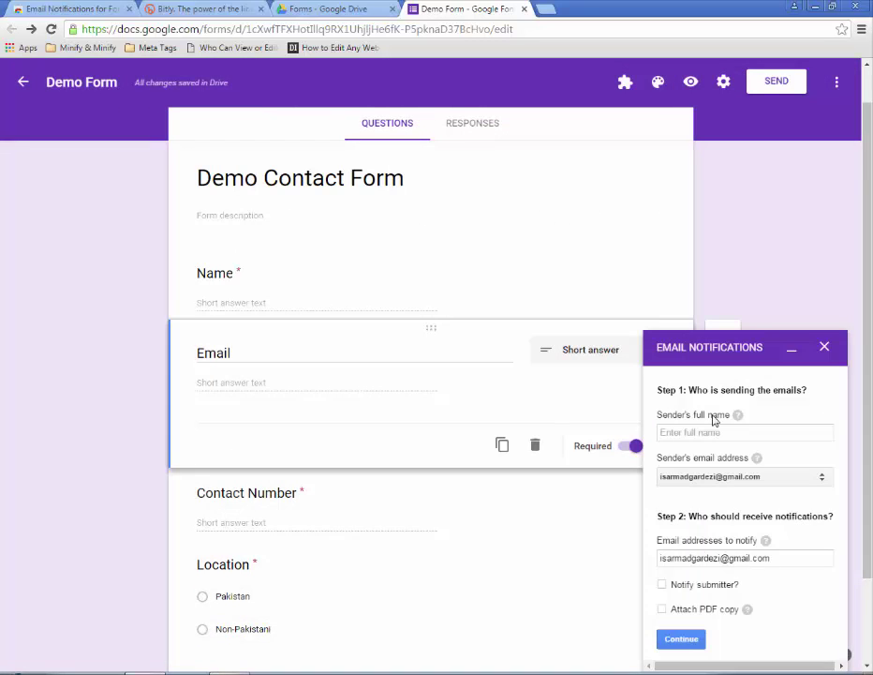
pyautogui.click(715, 432)
pyautogui.write('Sarmad Gardezi')
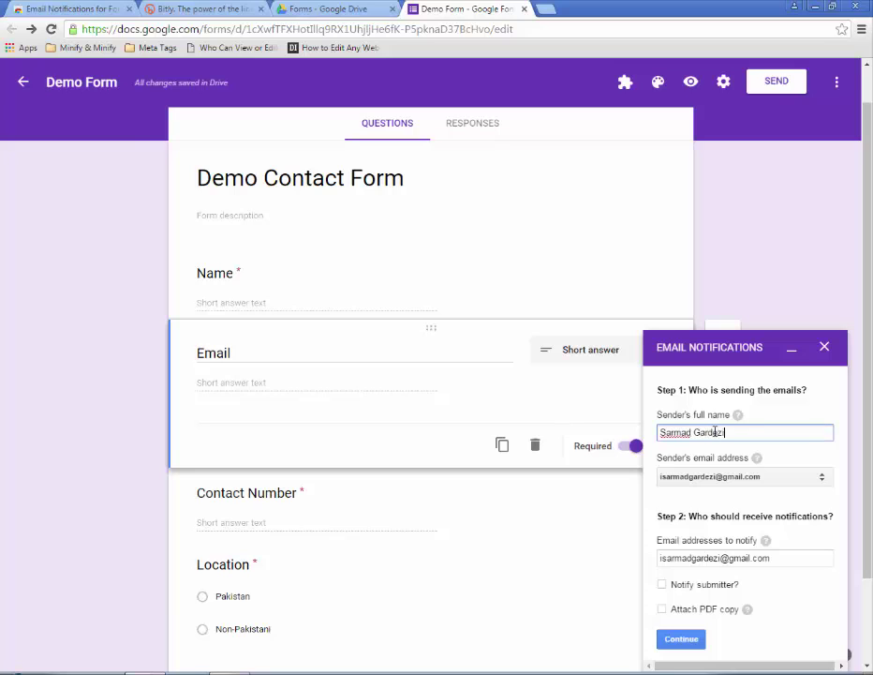
# - Notify the submitter using the Email question, leave Attach PDF off, and continue to the message
pyautogui.scroll(-2, 727, 514)
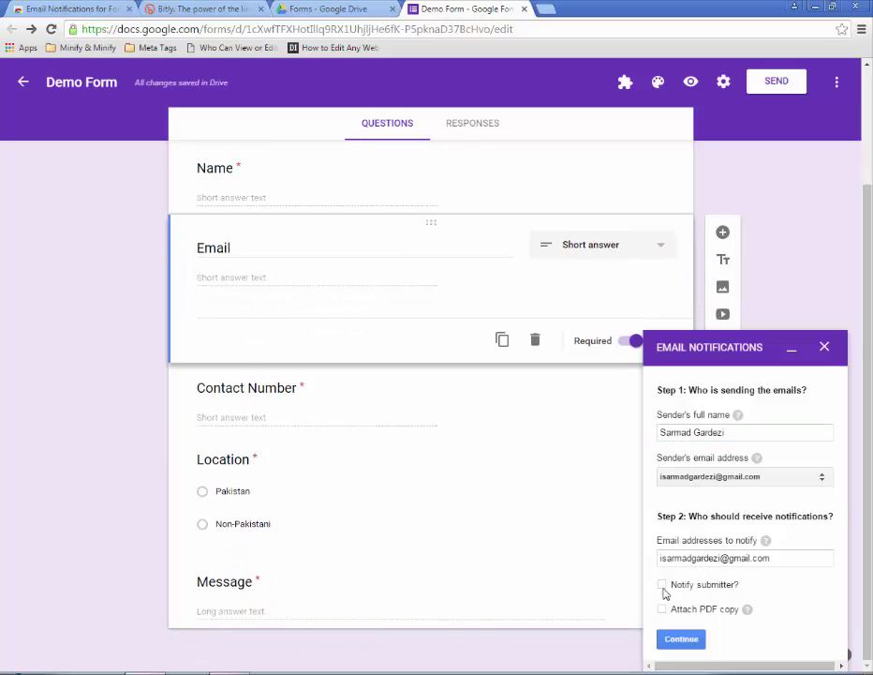
pyautogui.click(667, 593)
pyautogui.scroll(-1, 671, 587)
pyautogui.click(662, 568)
pyautogui.click(703, 585)
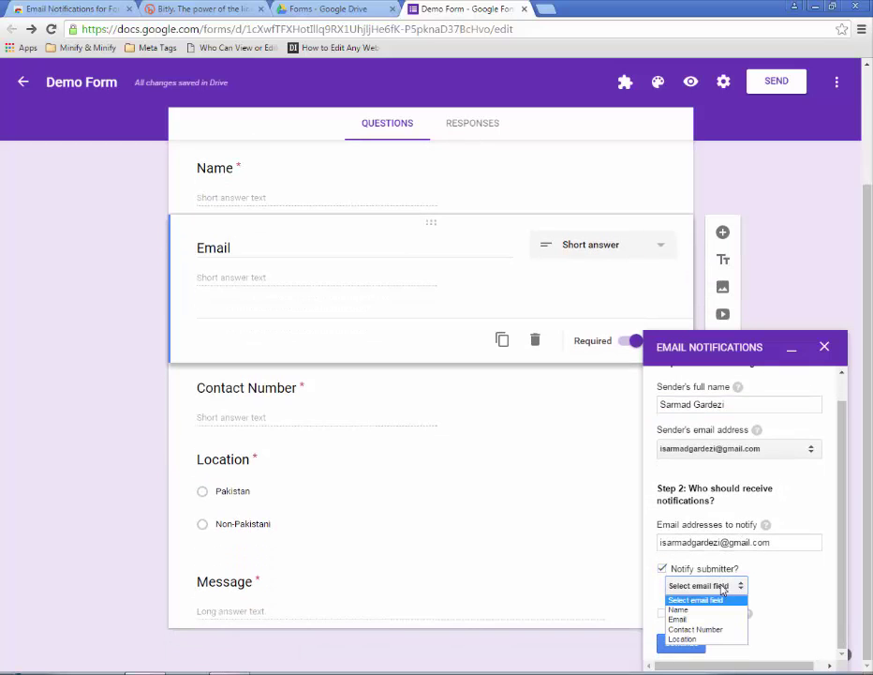
pyautogui.click(709, 620)
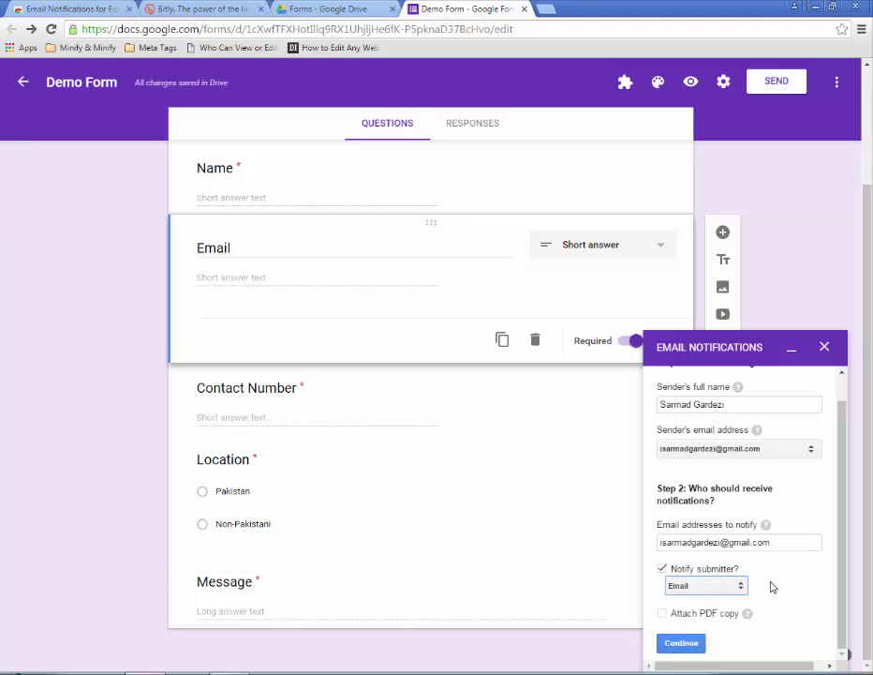
pyautogui.click(663, 615)
pyautogui.click(662, 613)
pyautogui.click(696, 644)
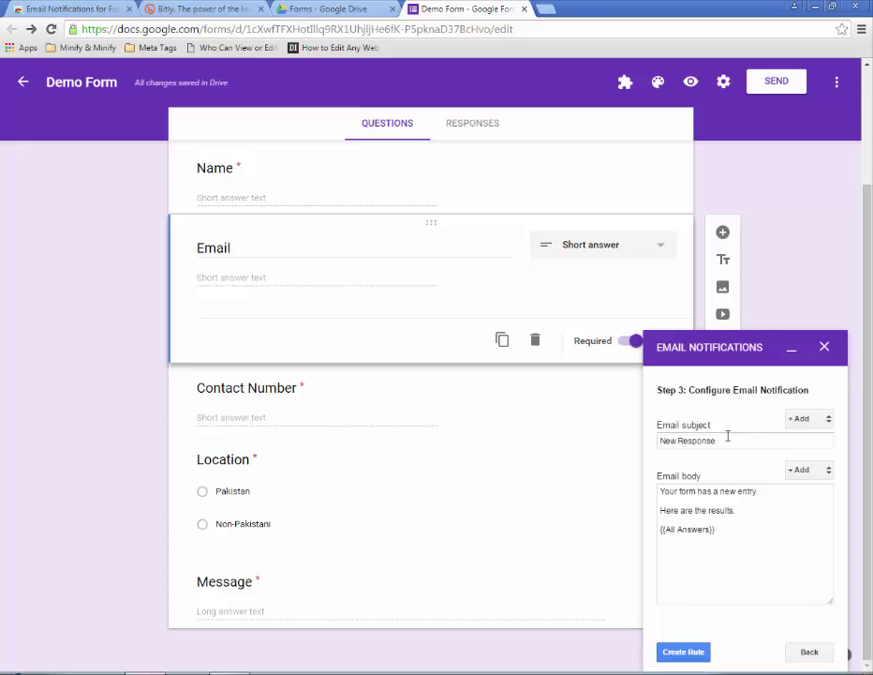
# - Replace the 'New Response' subject with '{{Name}} Your Email Has been Submitted'
pyautogui.moveTo(727, 439); pyautogui.dragTo(656, 437)
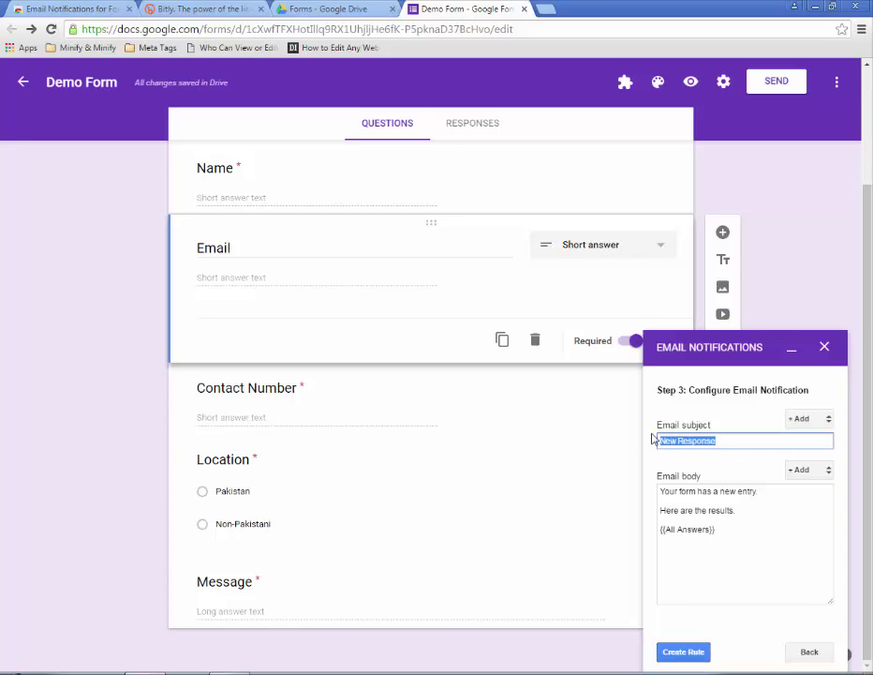
pyautogui.press('BackSpace')
pyautogui.click(797, 419)
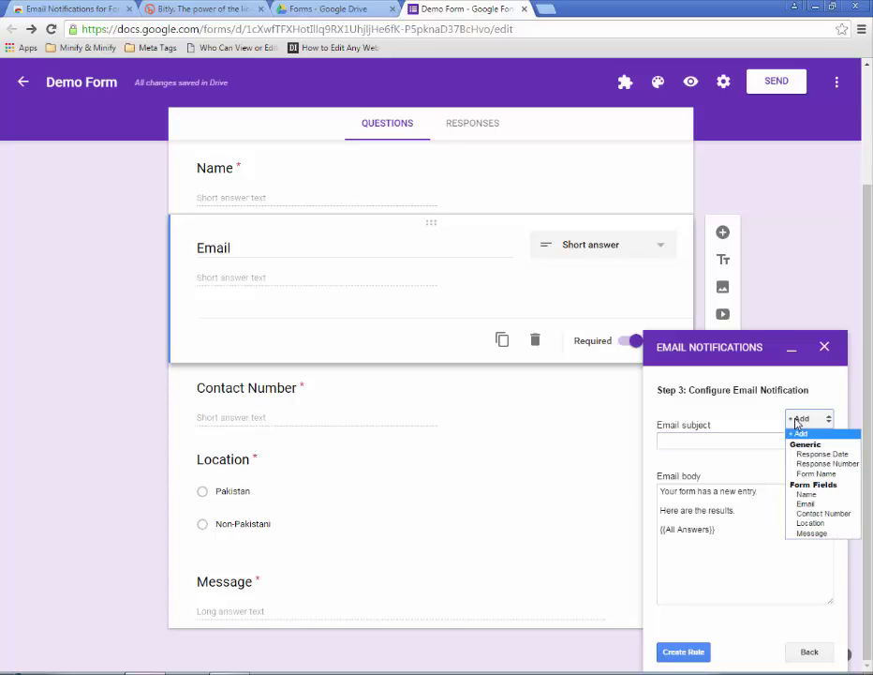
pyautogui.click(806, 439)
pyautogui.click(746, 438)
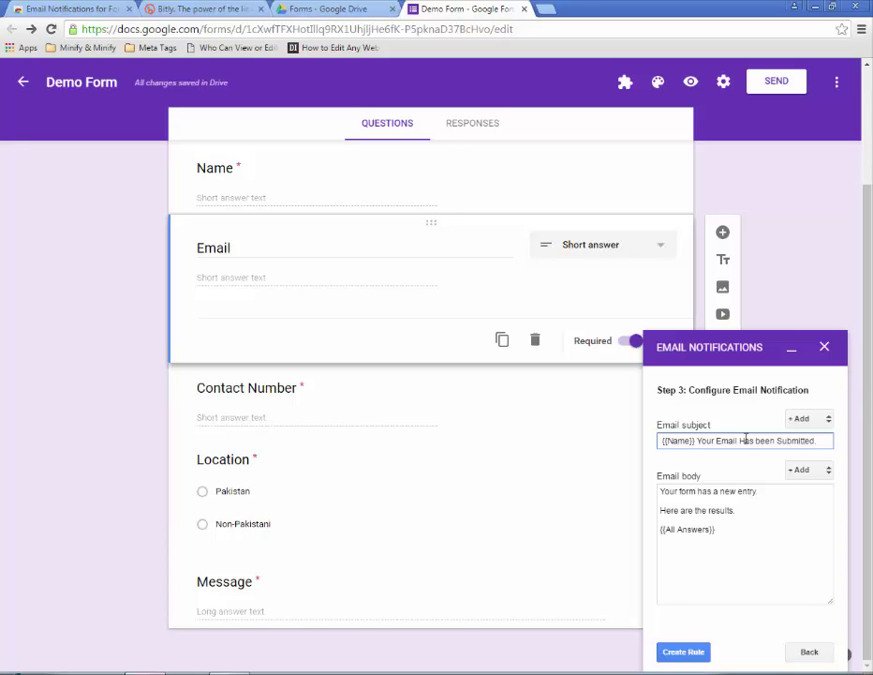
# - Keep the {{All Answers}} body with a blank line above it and create the rule
pyautogui.click(724, 531)
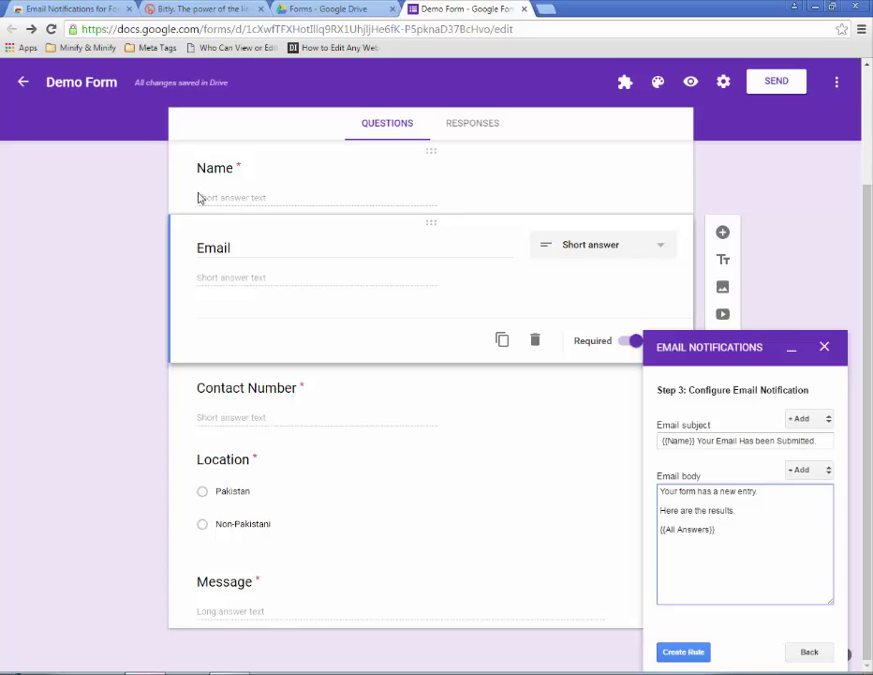
pyautogui.moveTo(720, 530); pyautogui.dragTo(659, 530)
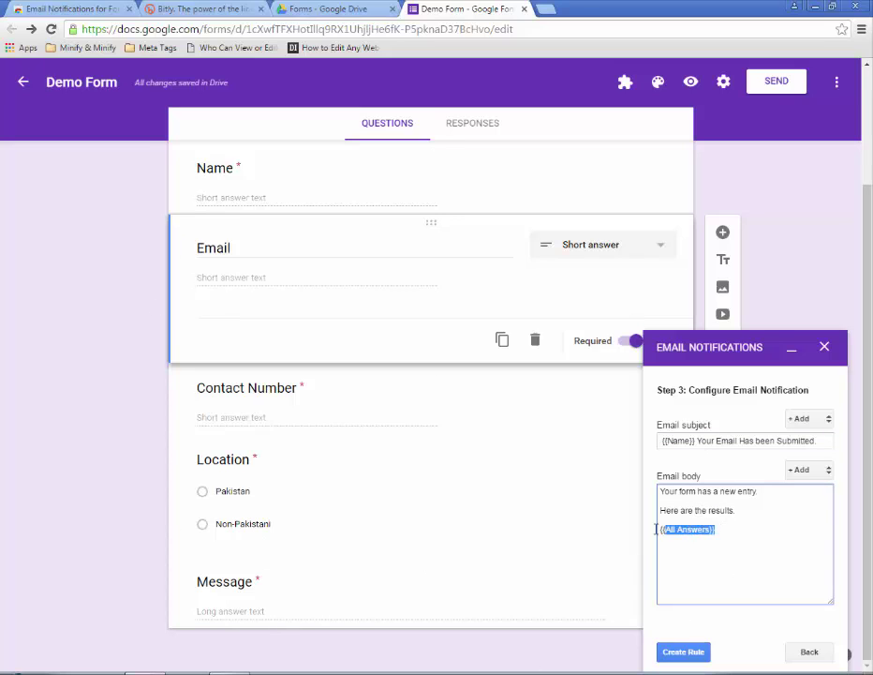
pyautogui.click(728, 534)
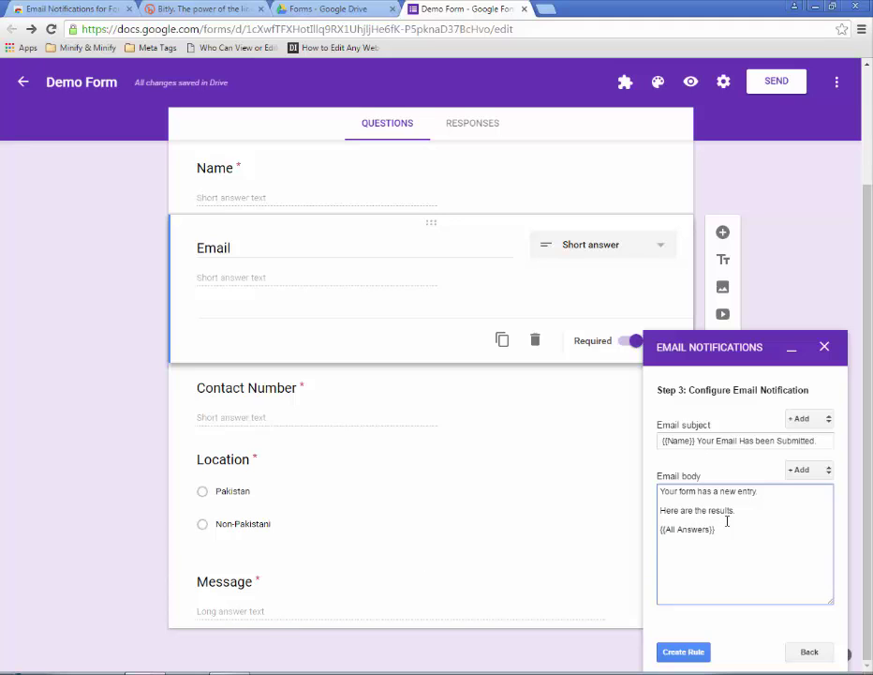
pyautogui.click(728, 522)
pyautogui.press('Return')
pyautogui.press('Return')
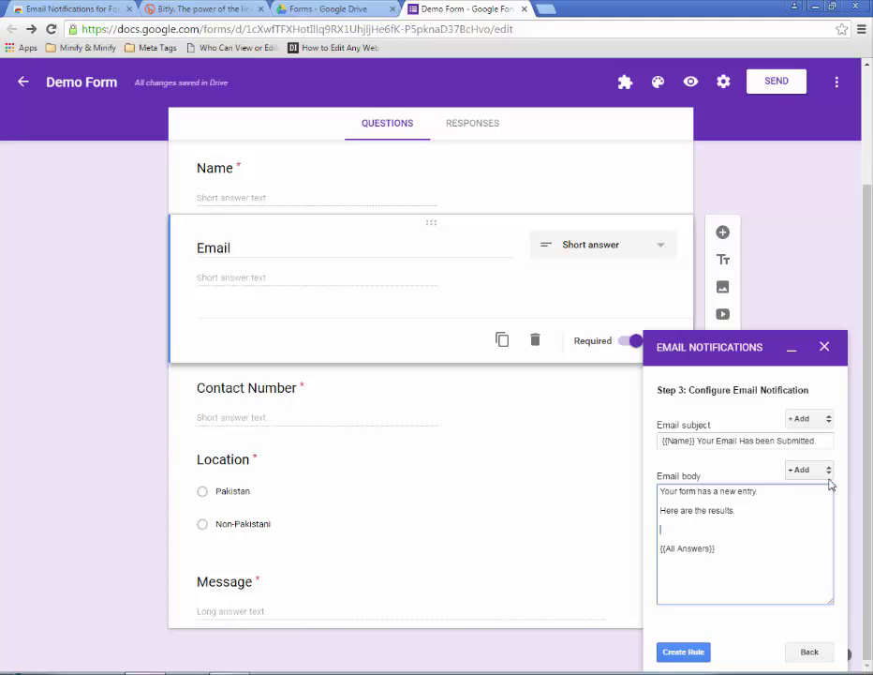
pyautogui.click(826, 471)
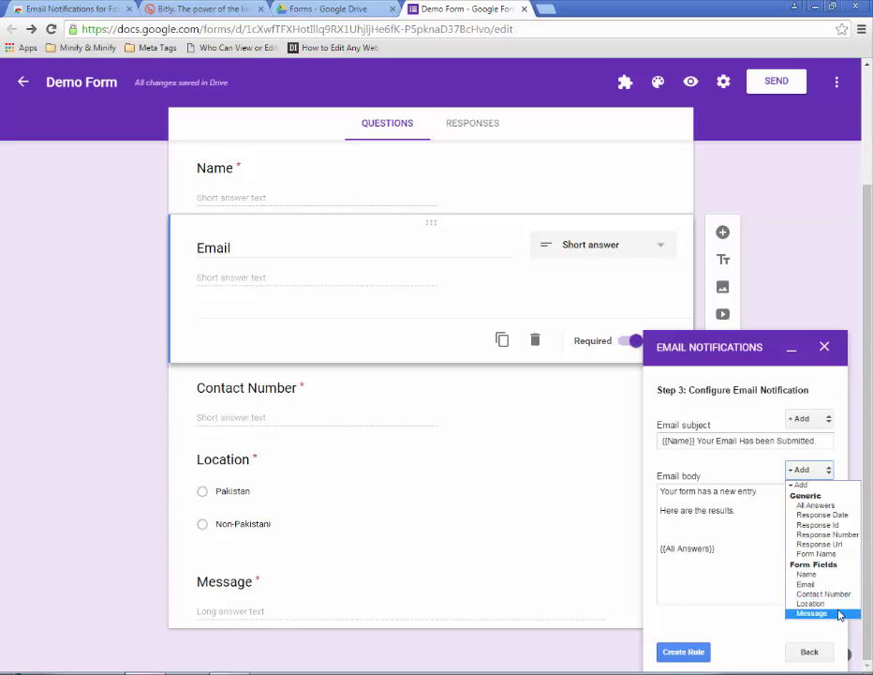
pyautogui.click(721, 555)
pyautogui.moveTo(725, 559); pyautogui.dragTo(655, 551)
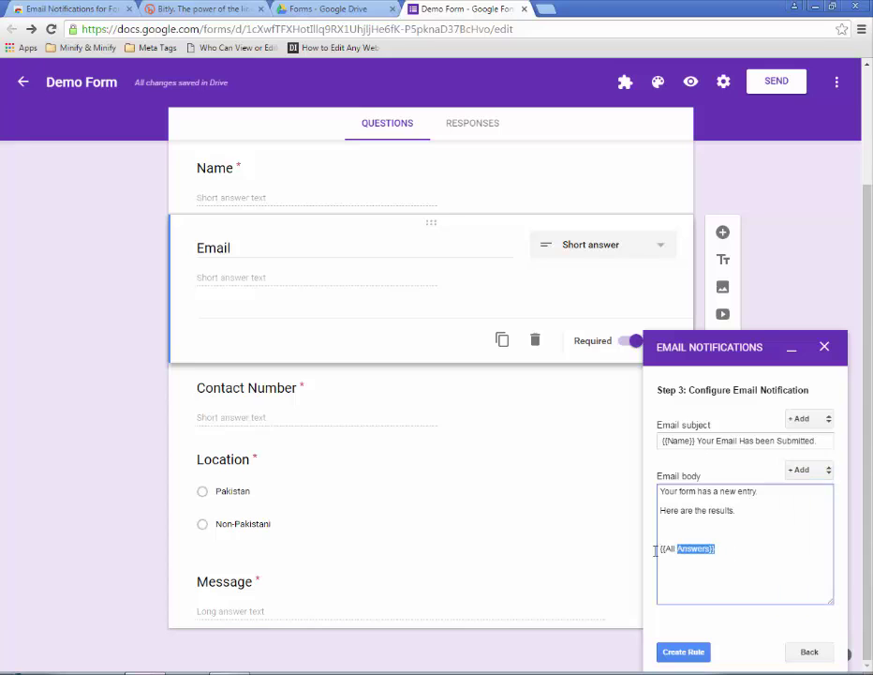
pyautogui.click(718, 599)
pyautogui.click(687, 651)
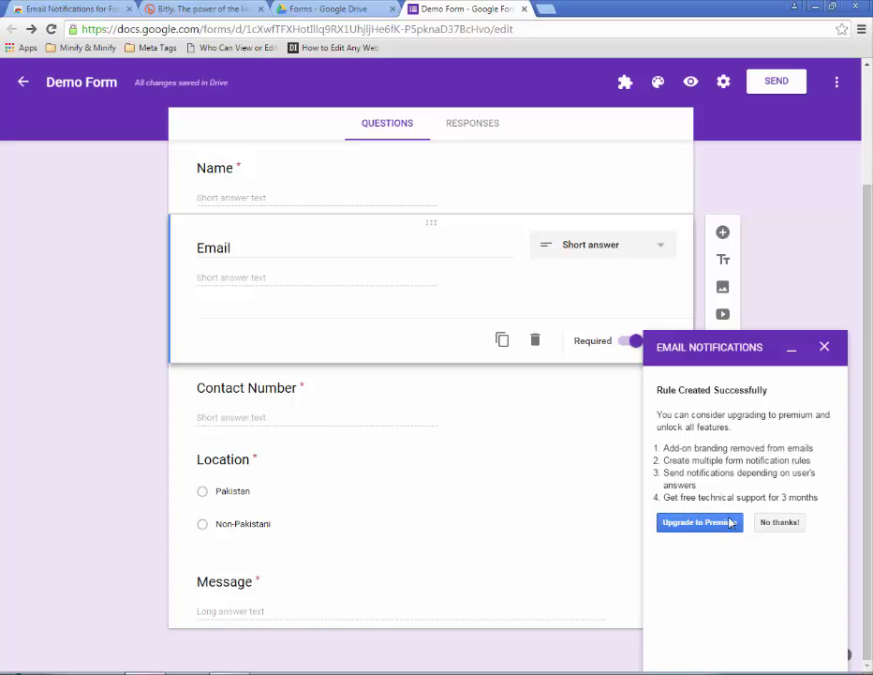
# - Decline the premium upgrade with 'No thanks!' and preview the live Demo Contact Form
pyautogui.click(790, 525)
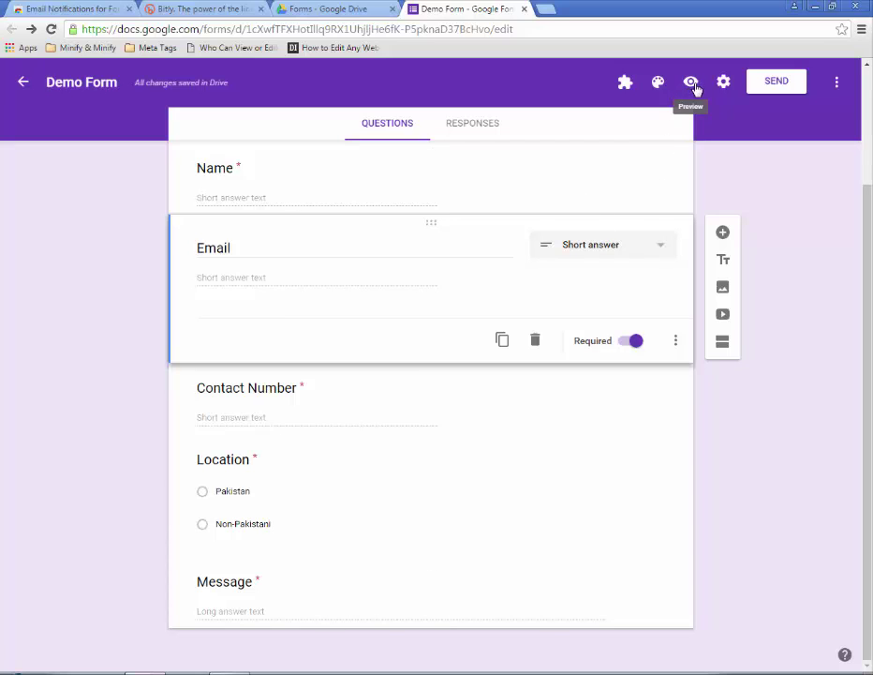
pyautogui.click(692, 84)
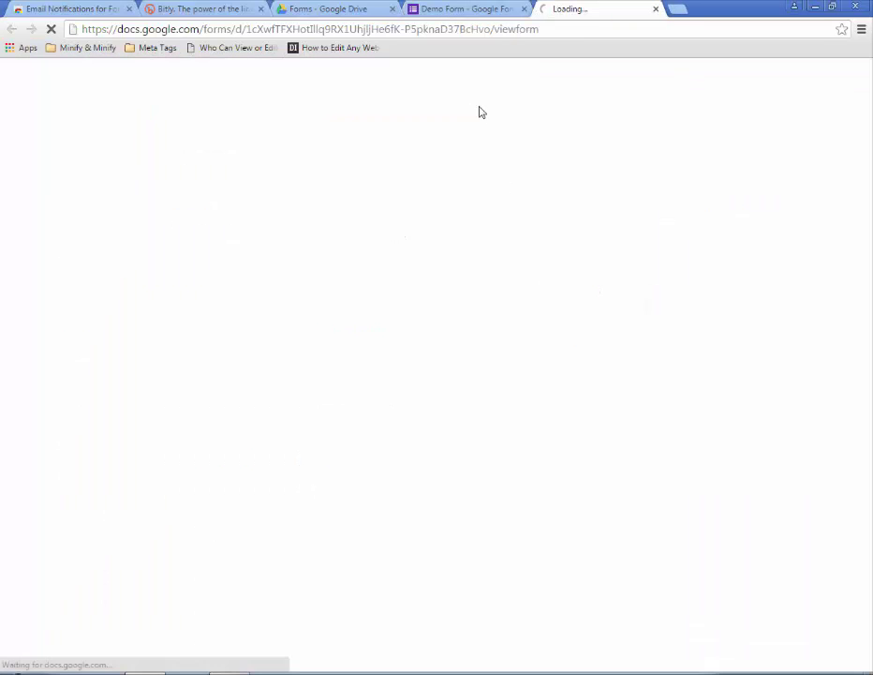
# - Fill in the respondent's name, email address and contact number in the test response
pyautogui.scroll(-3, 380, 211)
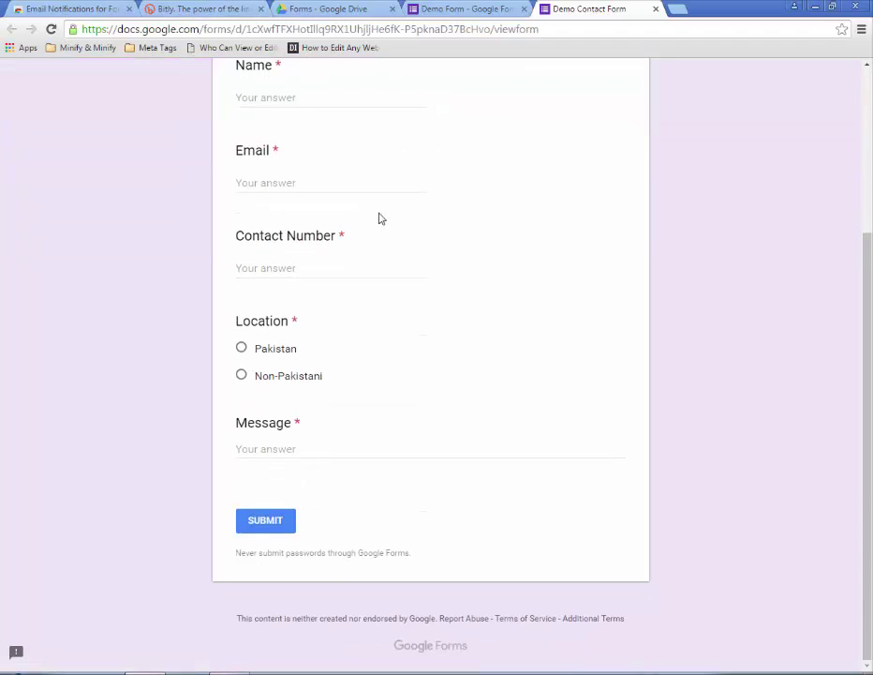
pyautogui.scroll(3, 310, 304)
pyautogui.click(298, 301)
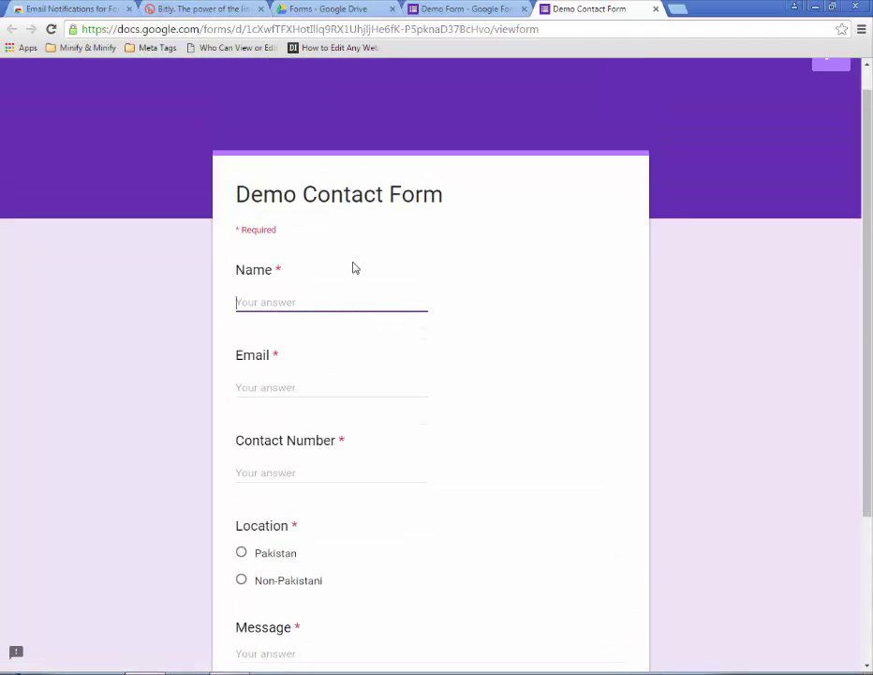
pyautogui.write('Sarmad Gardezi')
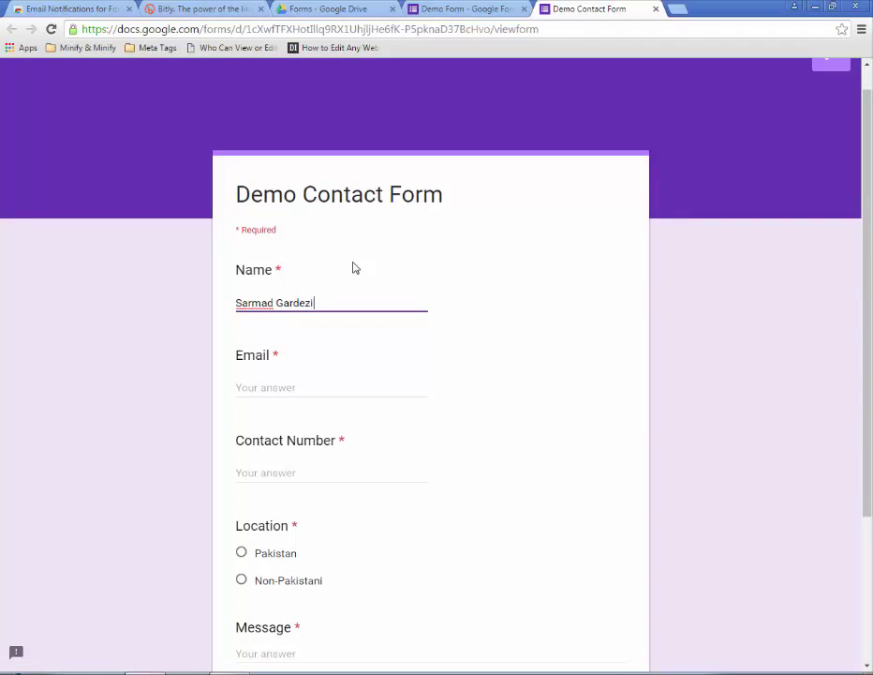
pyautogui.press('Tab')
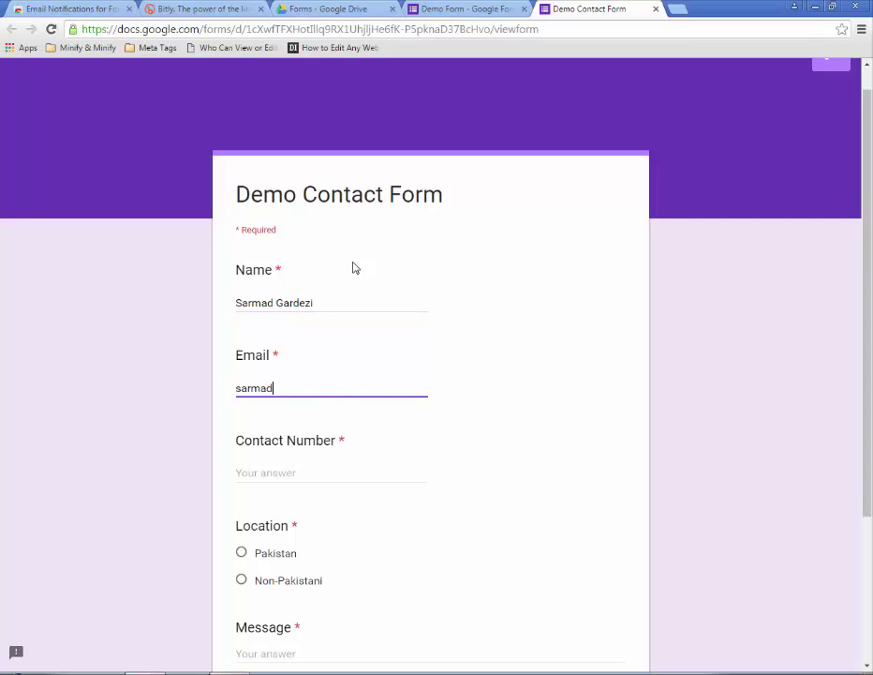
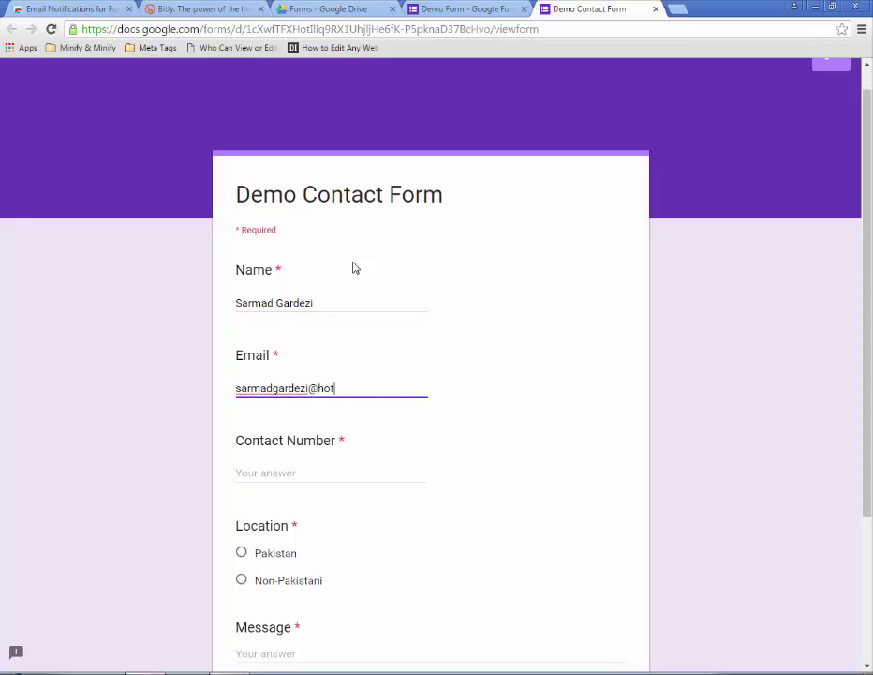
pyautogui.press('Tab')
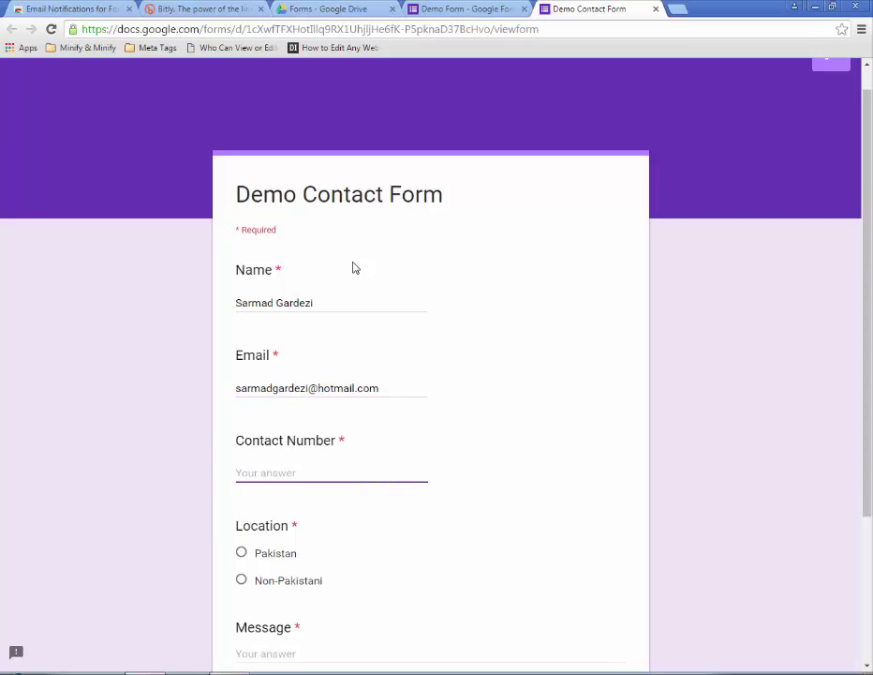
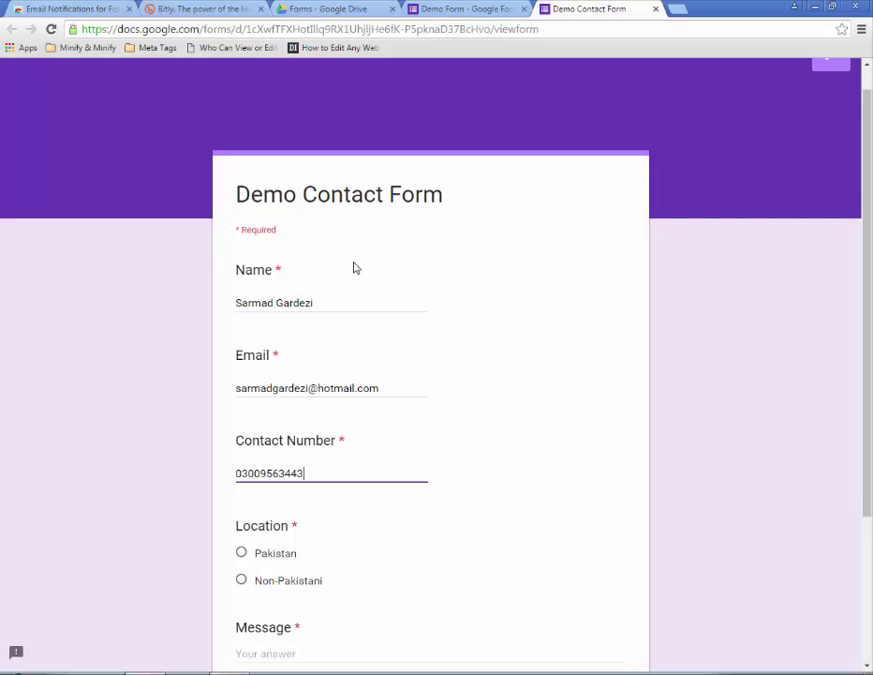
# - Choose Pakistan, enter the message 'this is test email of google contact forms using go', and submit
pyautogui.scroll(-2, 354, 268)
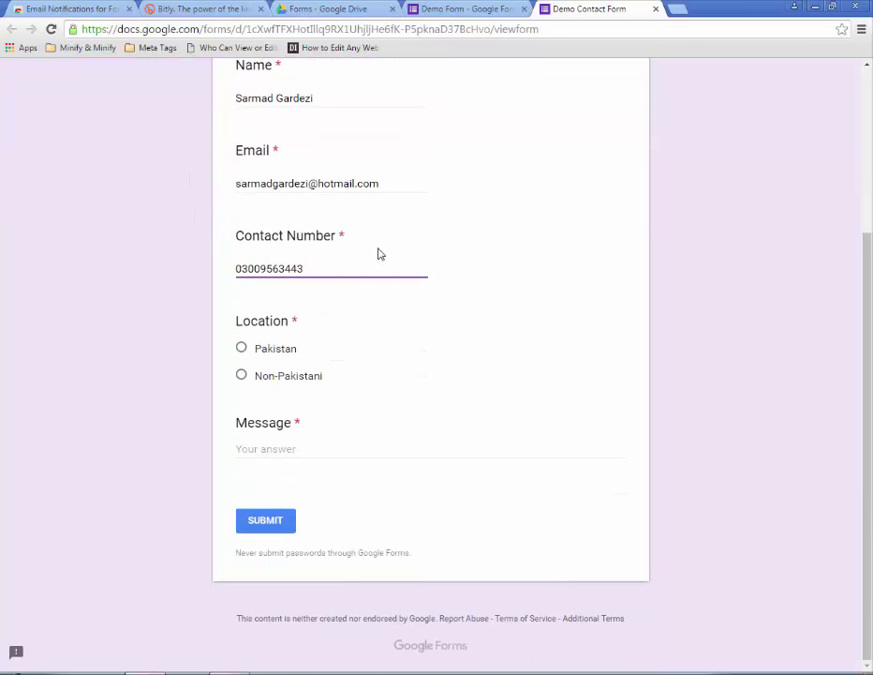
pyautogui.click(240, 349)
pyautogui.click(328, 444)
pyautogui.write('this ')
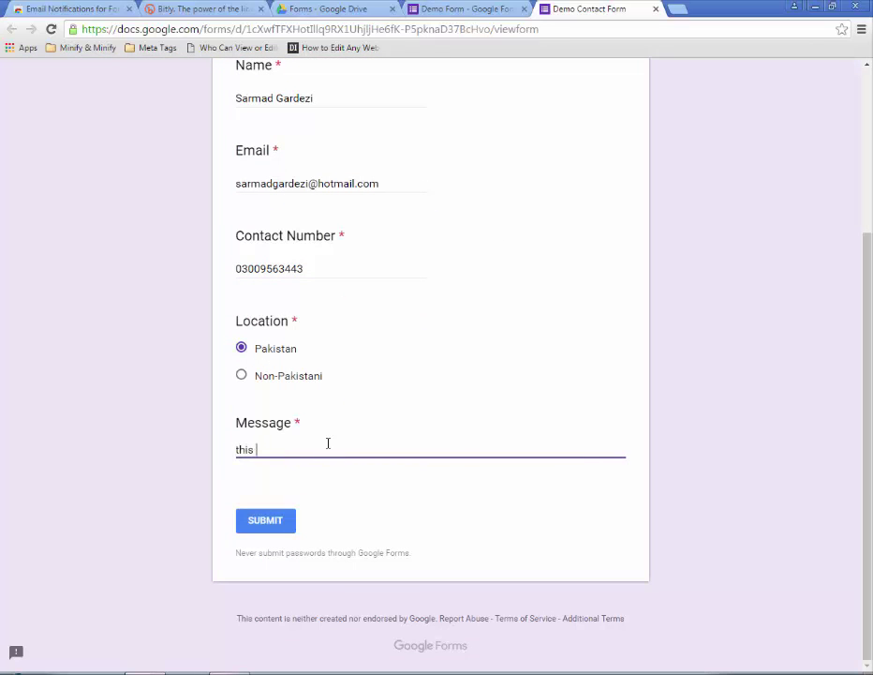
pyautogui.write('is test email of google c')
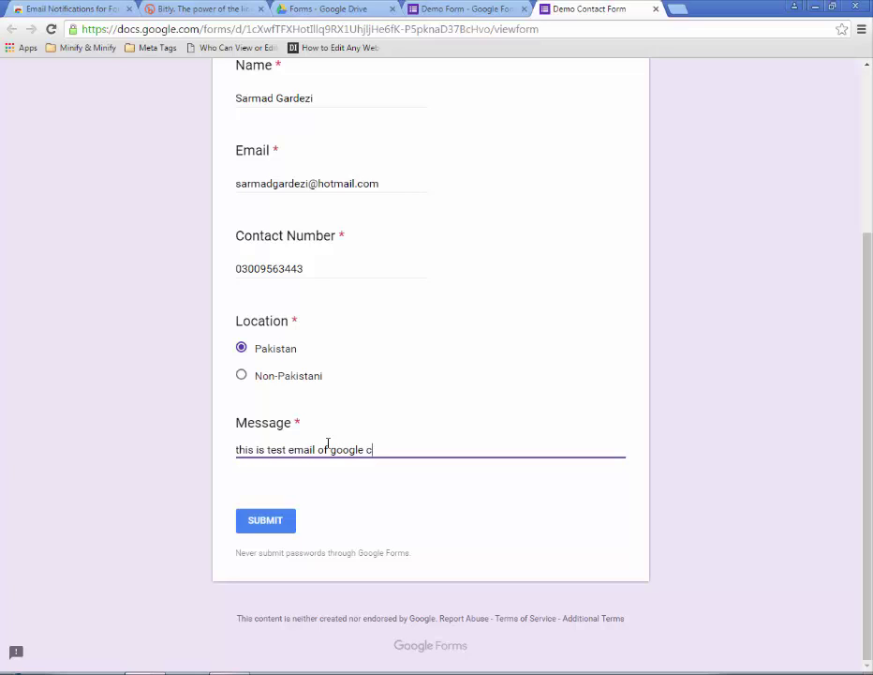
pyautogui.write('ontact forms using google docs.')
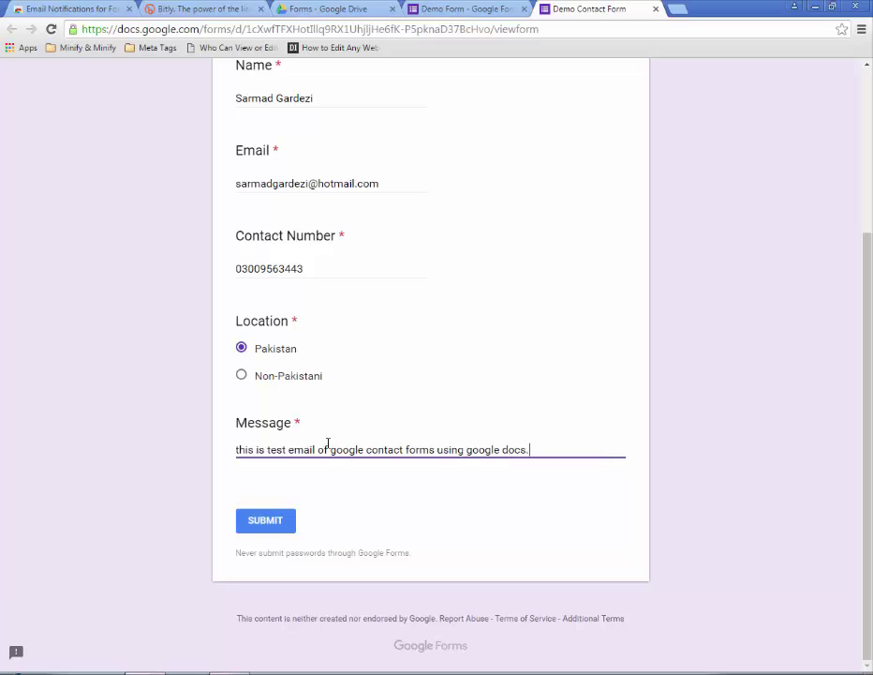
pyautogui.scroll(3, 321, 263)
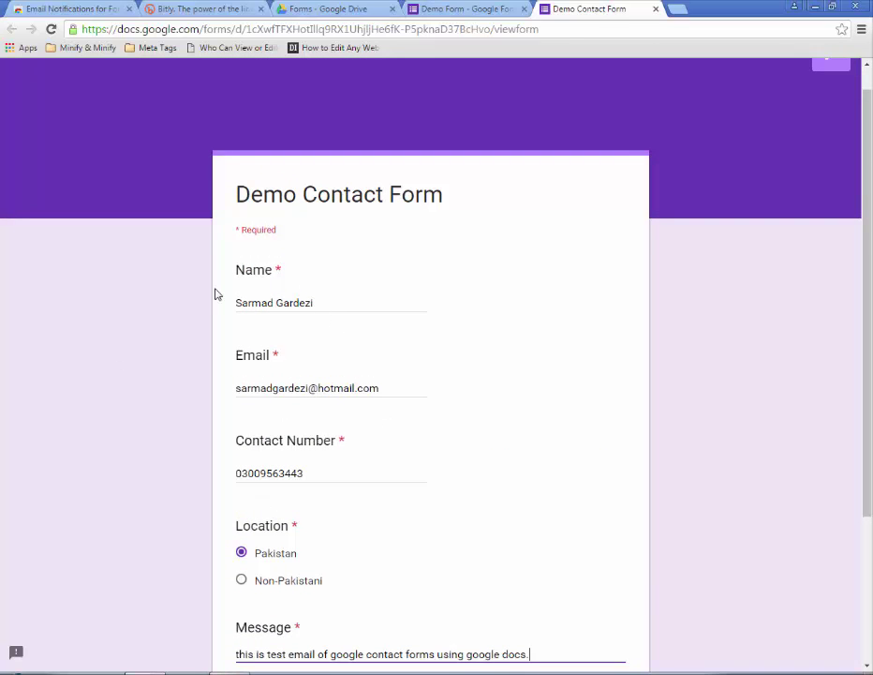
pyautogui.scroll(-3, 488, 255)
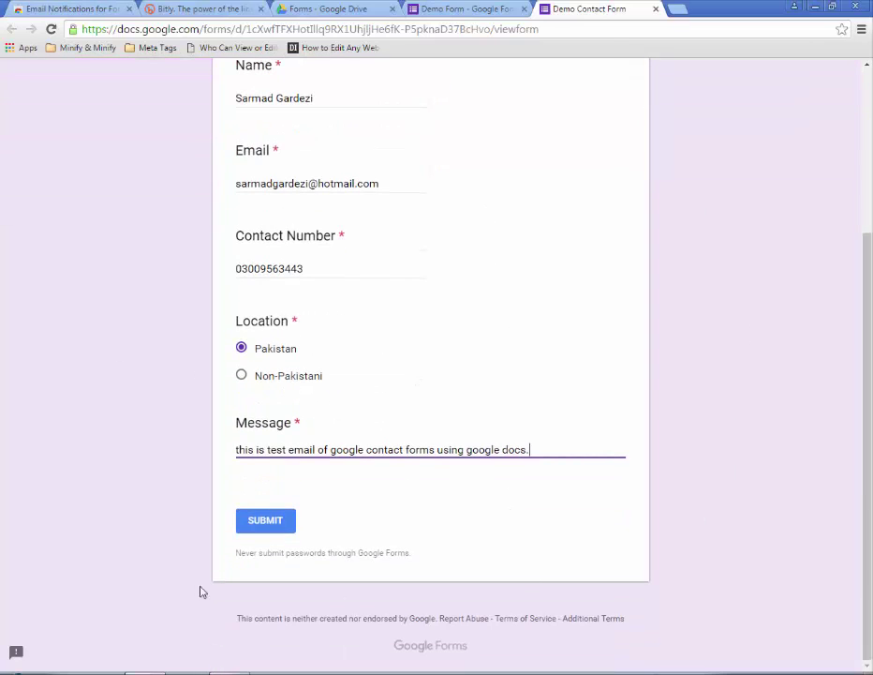
pyautogui.click(281, 529)
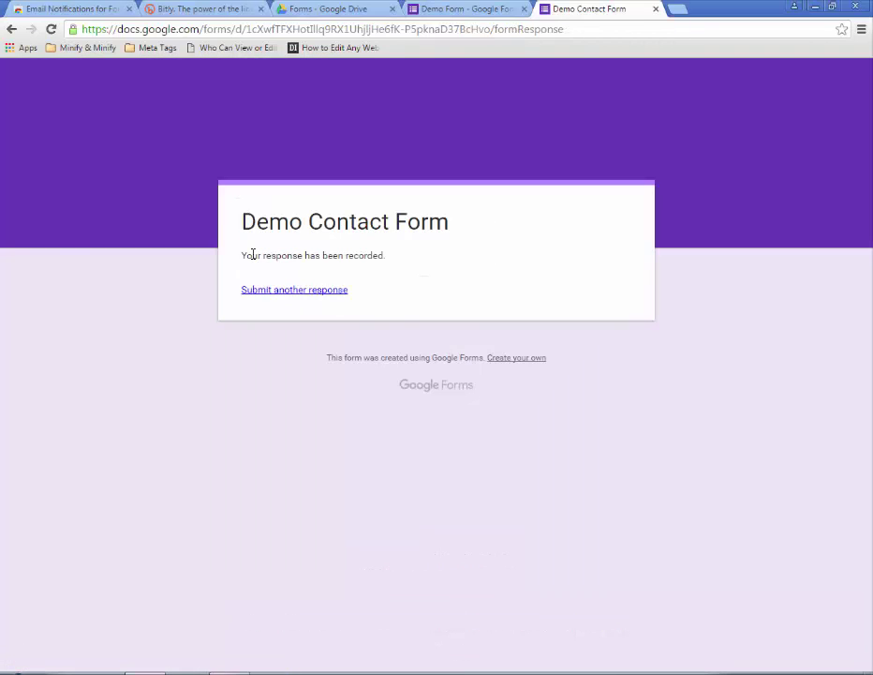
pyautogui.moveTo(251, 255); pyautogui.dragTo(424, 262)
pyautogui.click(420, 270)
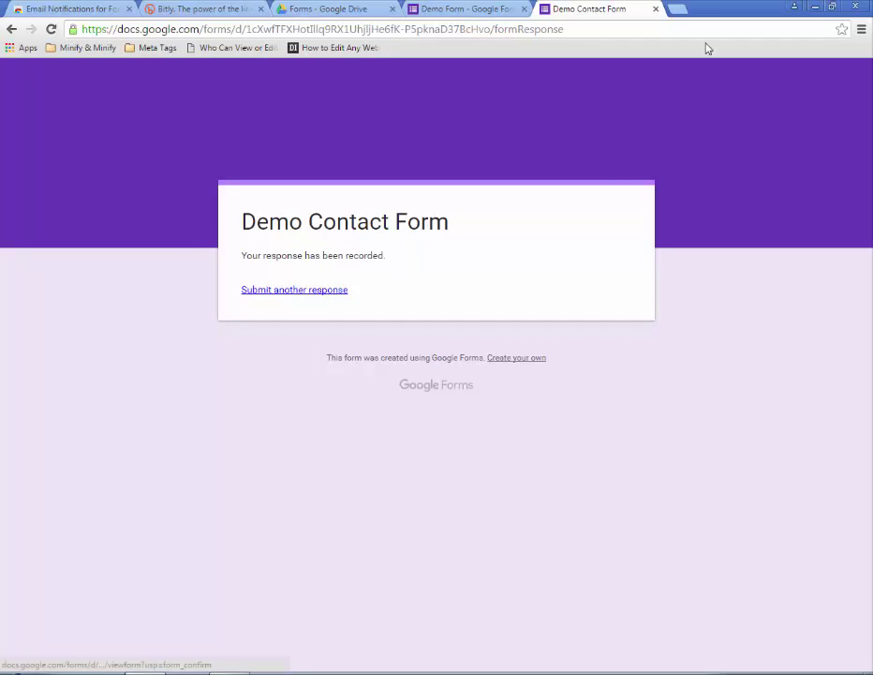
# - Open gmail.com in a new Chrome tab, correcting the mistyped 'gamail.com' address
pyautogui.hotkey('ctrl', 't')
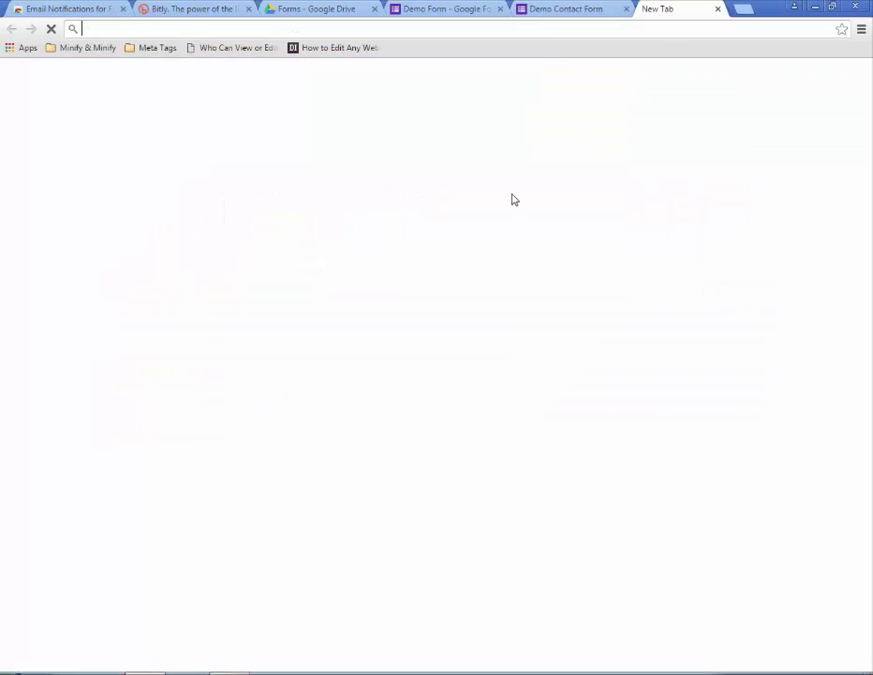
pyautogui.write('gamail.com')
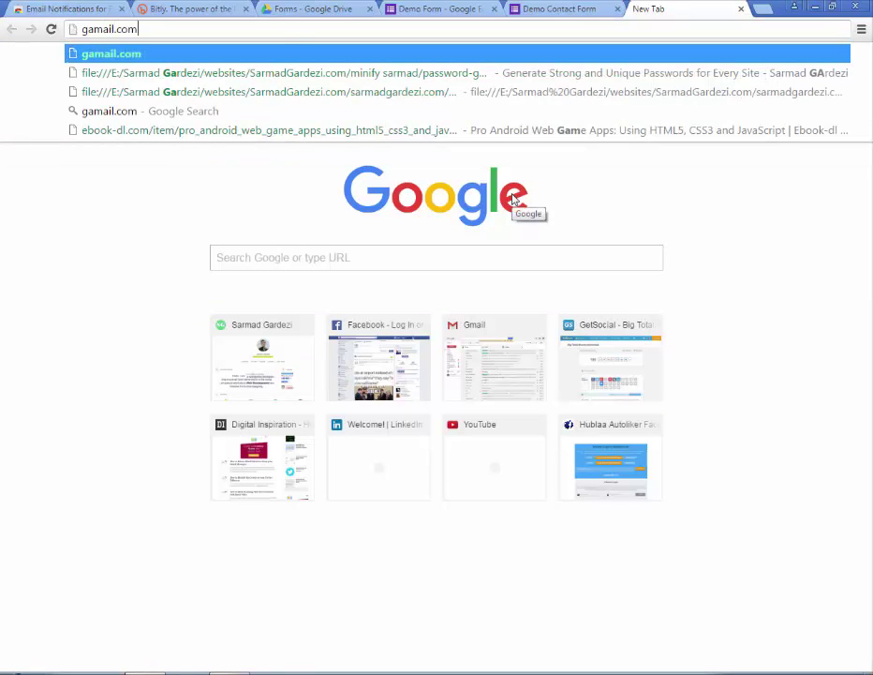
pyautogui.press('Return')
pyautogui.click(141, 34)
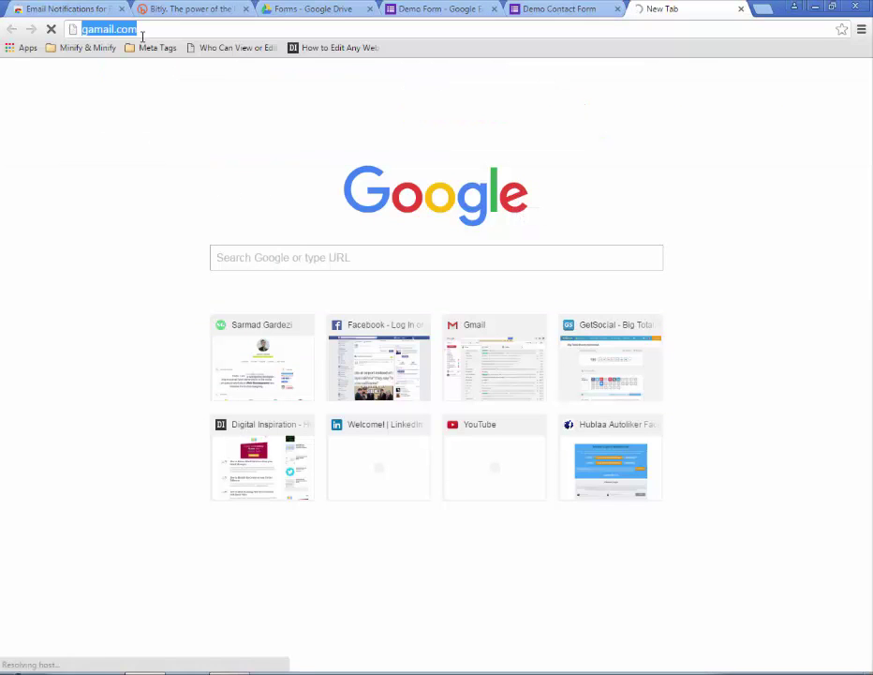
pyautogui.write('gmail.co')
pyautogui.press('Return')
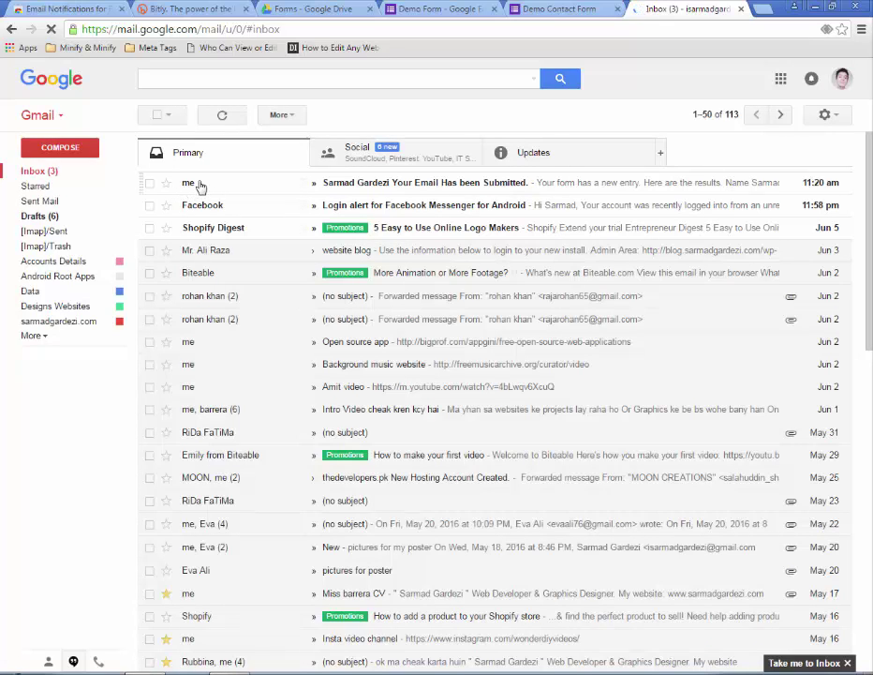
# - Open the 'Your Email Has been Submitted' email and read its 'Here are the results' intro
pyautogui.click(384, 192)
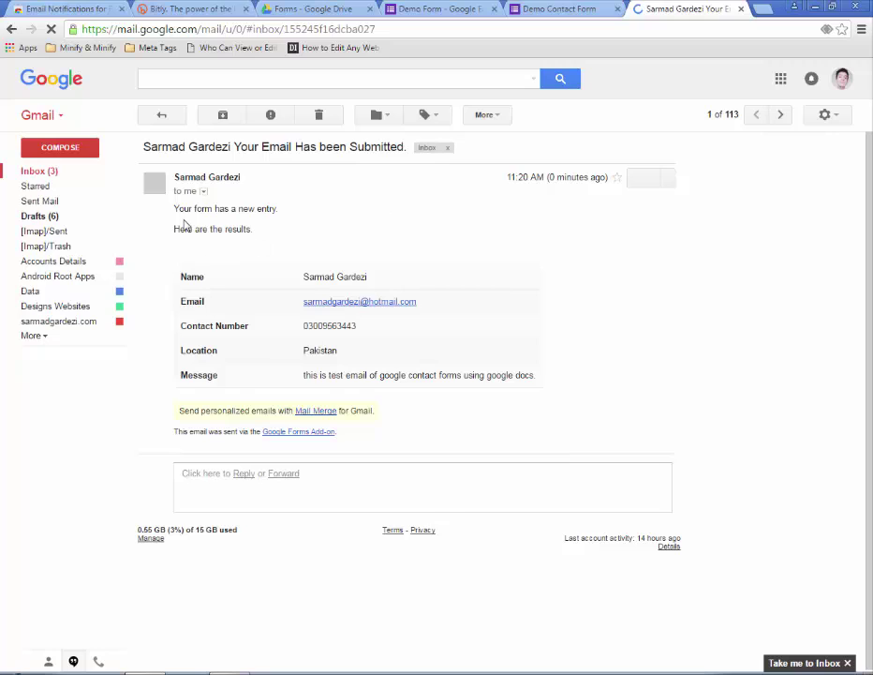
pyautogui.moveTo(174, 208); pyautogui.dragTo(283, 212)
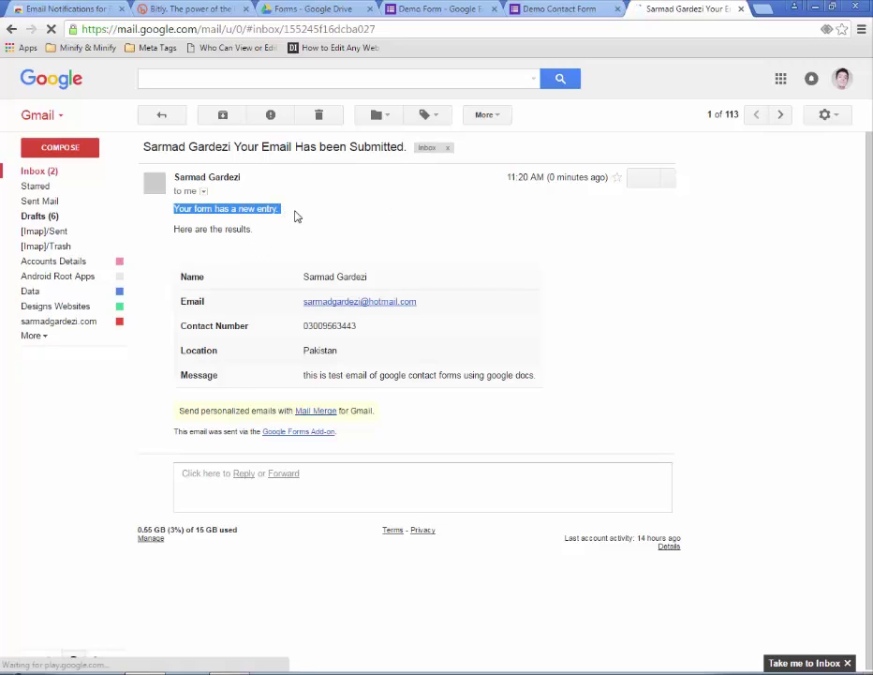
pyautogui.click(195, 244)
pyautogui.moveTo(173, 231); pyautogui.dragTo(262, 234)
pyautogui.click(208, 281)
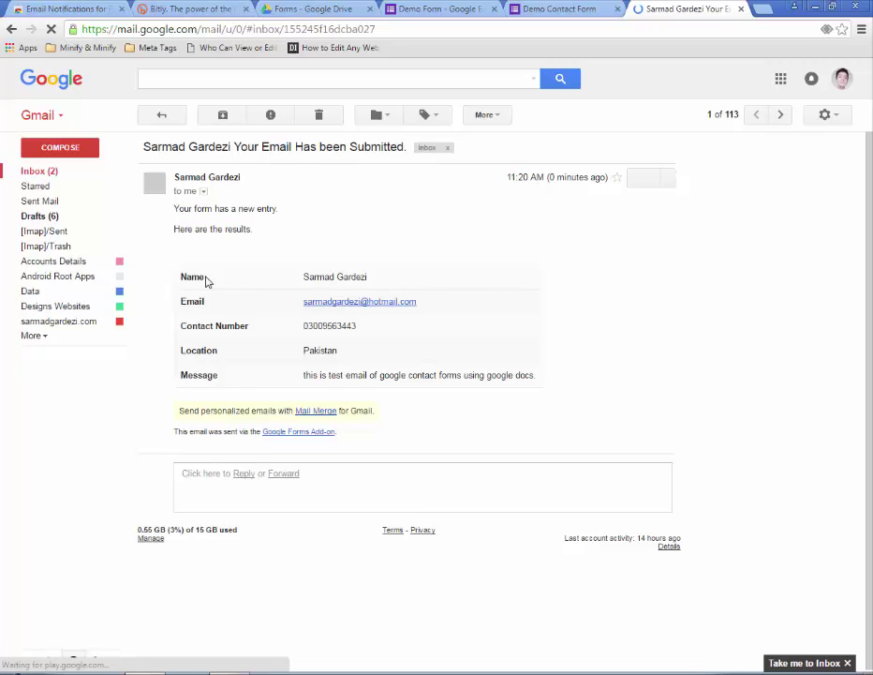
# - Check each listed answer: name, email, contact number, Location Pakistan and the message
pyautogui.moveTo(192, 276); pyautogui.dragTo(234, 277)
pyautogui.moveTo(294, 280); pyautogui.dragTo(433, 279)
pyautogui.click(277, 312)
pyautogui.moveTo(298, 302); pyautogui.dragTo(492, 310)
pyautogui.click(266, 357)
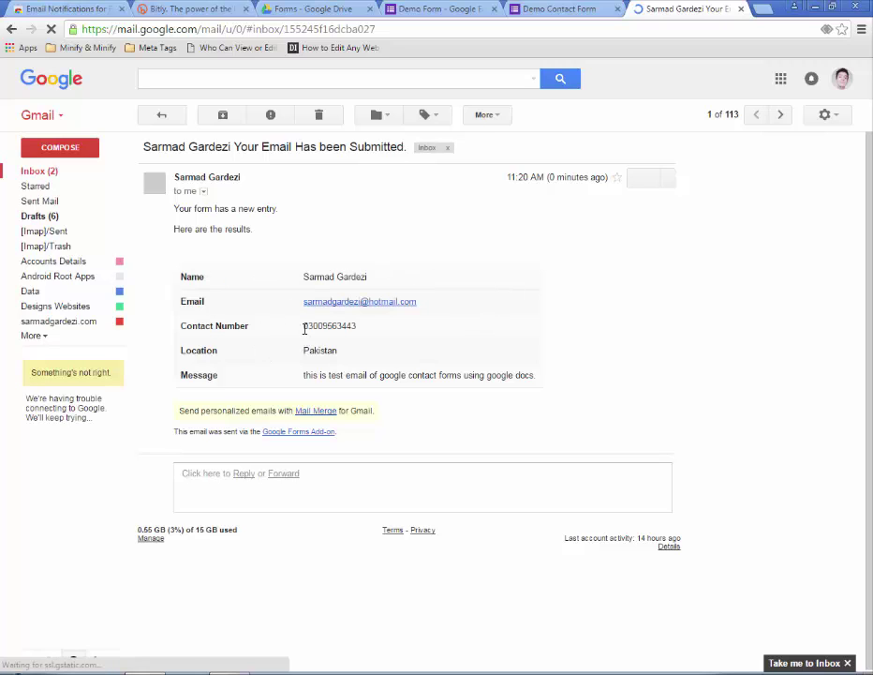
pyautogui.moveTo(305, 329); pyautogui.dragTo(363, 327)
pyautogui.click(291, 368)
pyautogui.moveTo(302, 352); pyautogui.dragTo(550, 384)
pyautogui.click(328, 392)
pyautogui.click(447, 445)
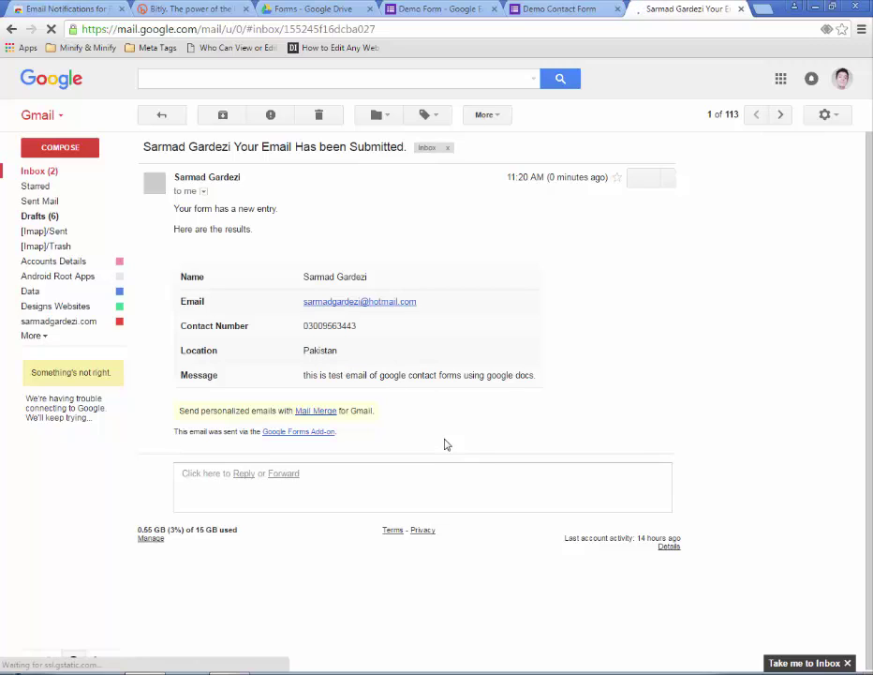